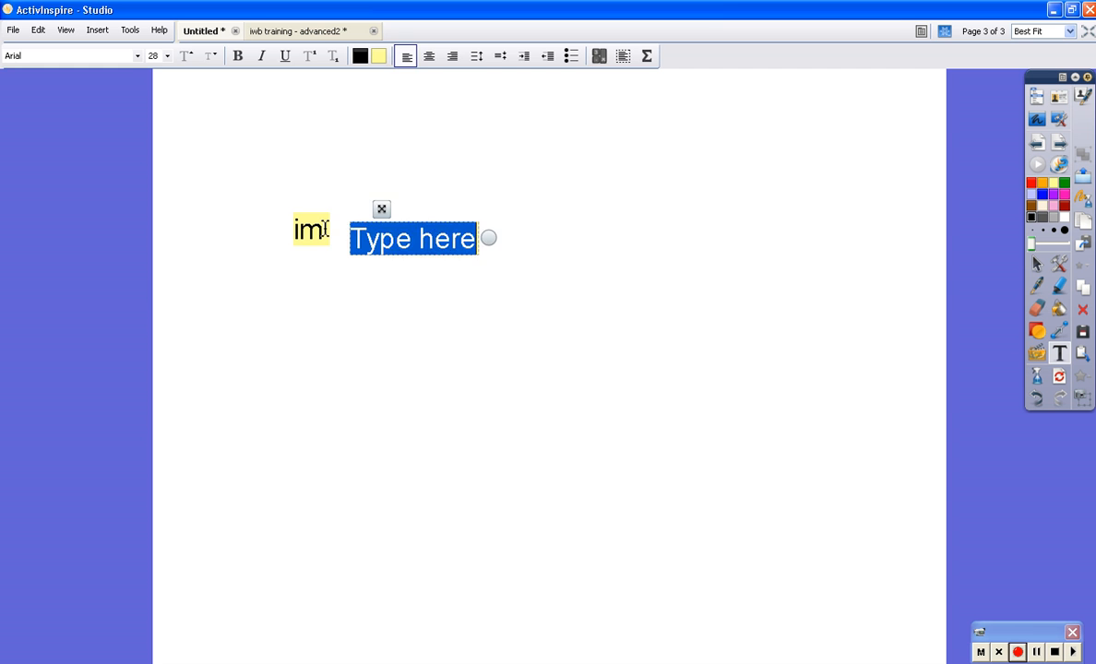
- Enter "possible" in the new text object beside "im" and give it a light green background
text(possible)
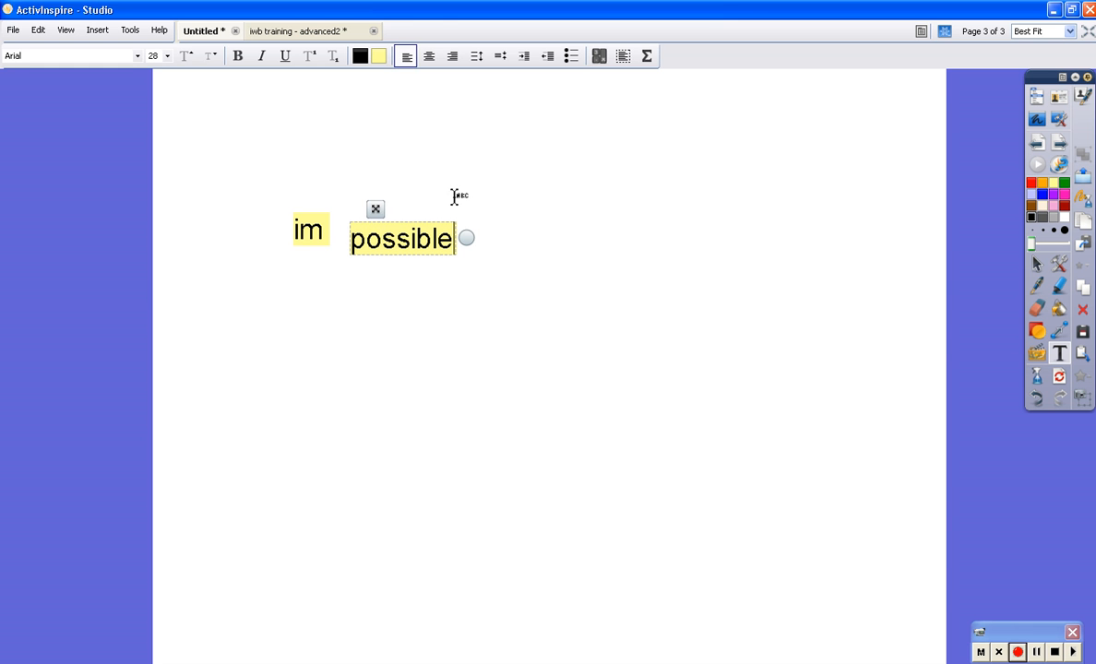
click(378, 59)
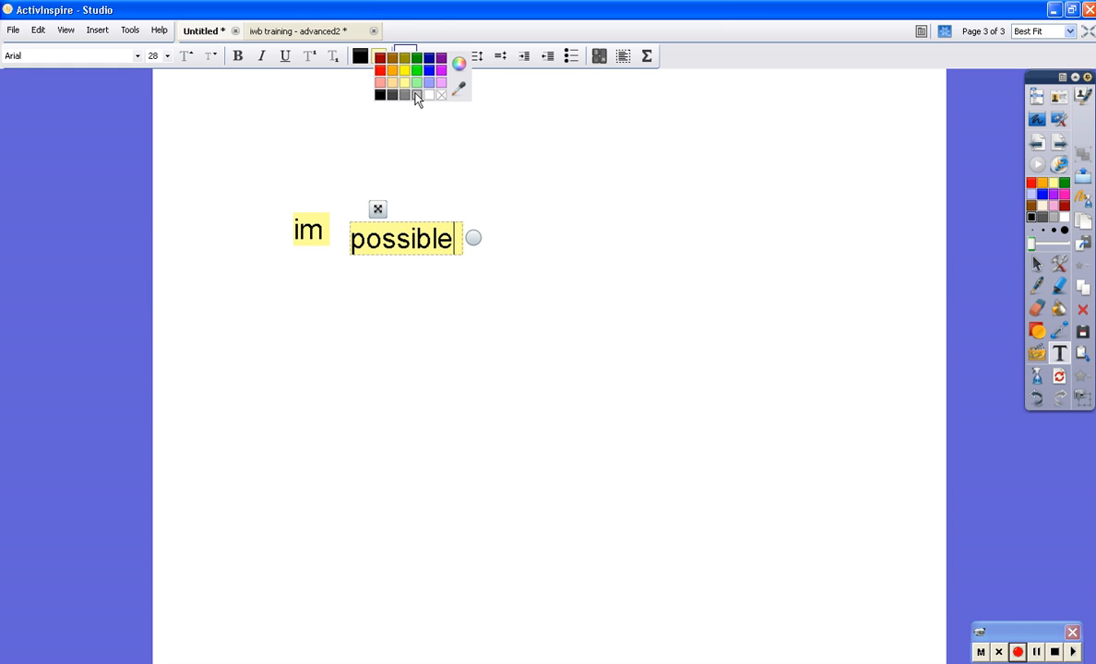
click(388, 78)
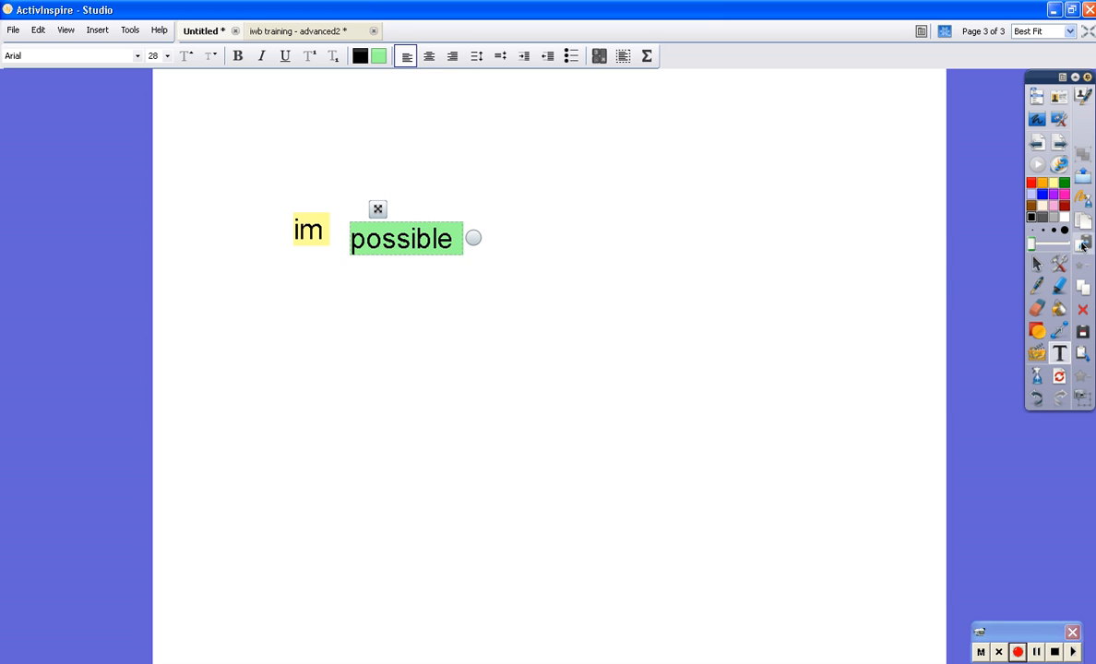
click(1037, 264)
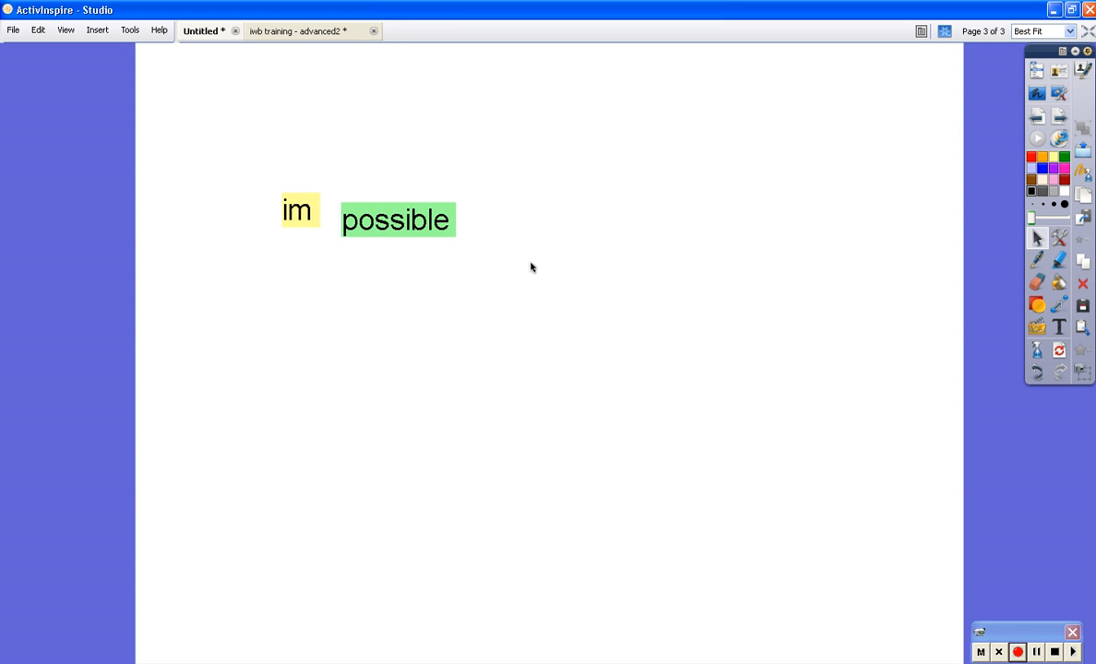
- Move "im" and "possible" to the middle of the page, placing them side by side as one word
drag(268, 176, 457, 255)
drag(444, 214, 579, 308)
click(580, 176)
- Duplicate the "im" and "possible" pair twice, stacking the copies beneath the original
drag(388, 221, 678, 375)
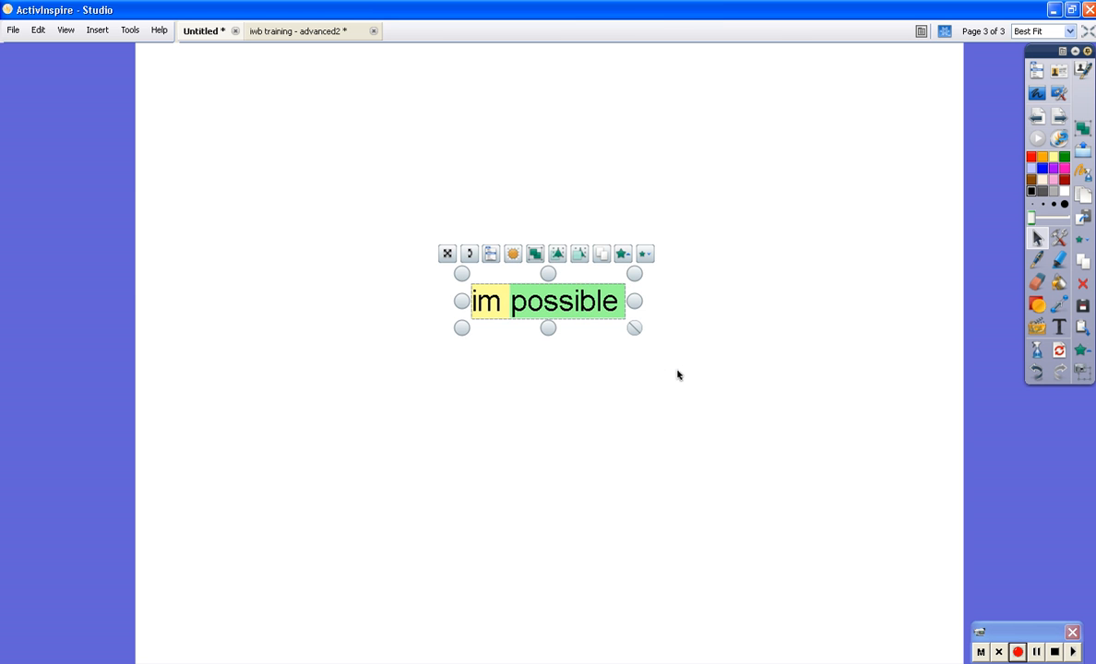
key(ctrl+d)
drag(599, 319, 585, 448)
key(ctrl+d)
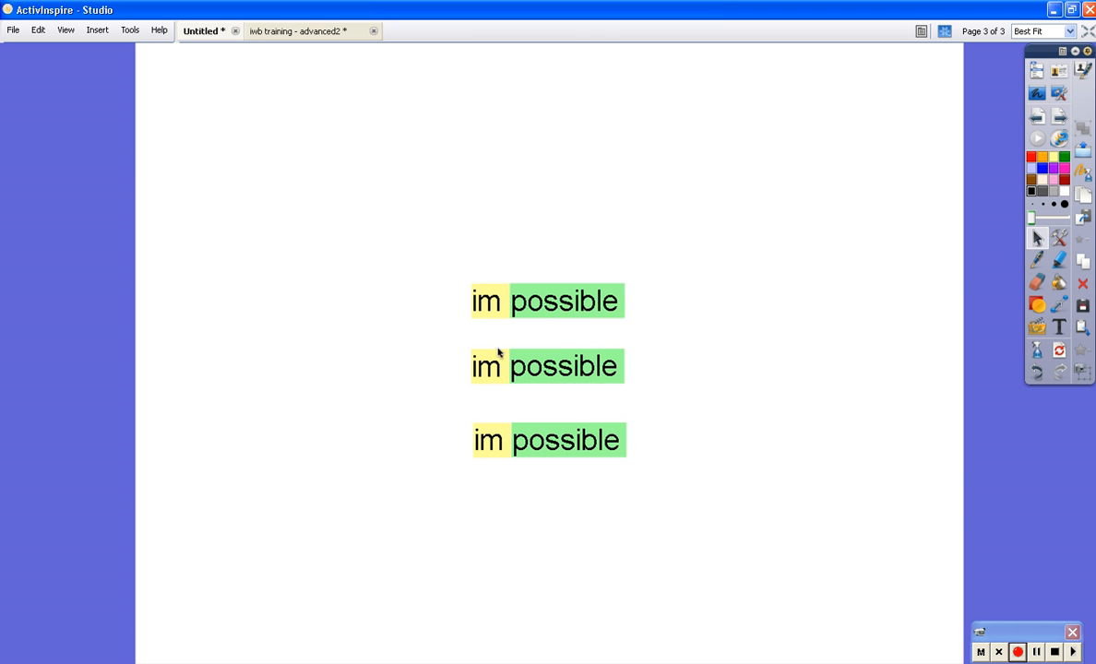
- Change the prefix in the middle word pair to "un"
click(491, 371)
double_click(491, 370)
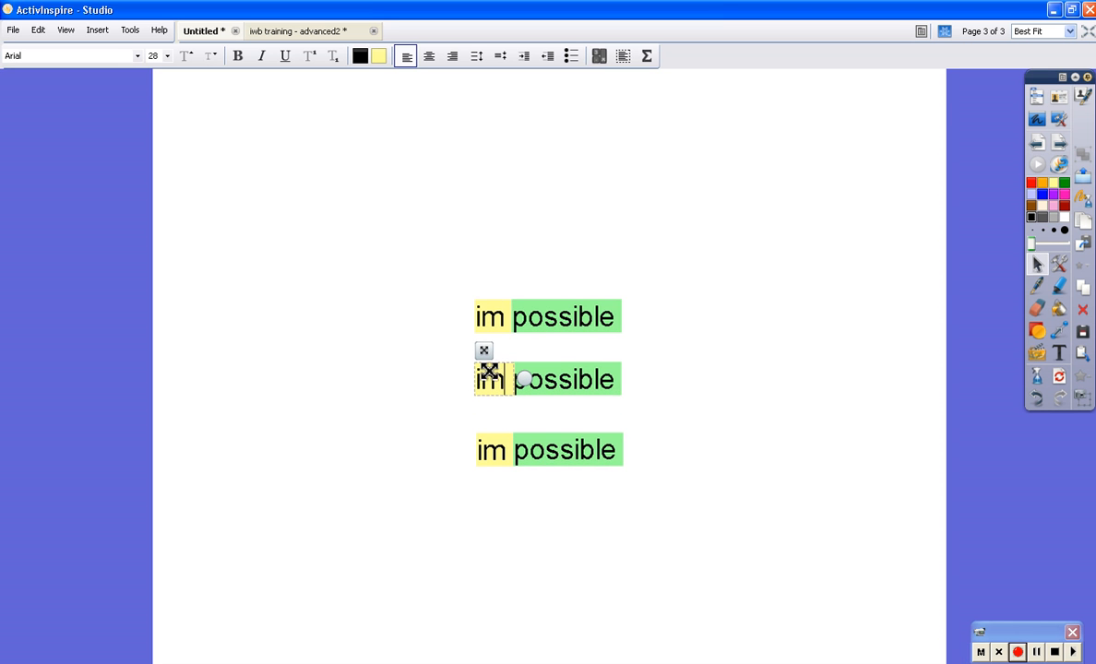
double_click(495, 379)
text(un)
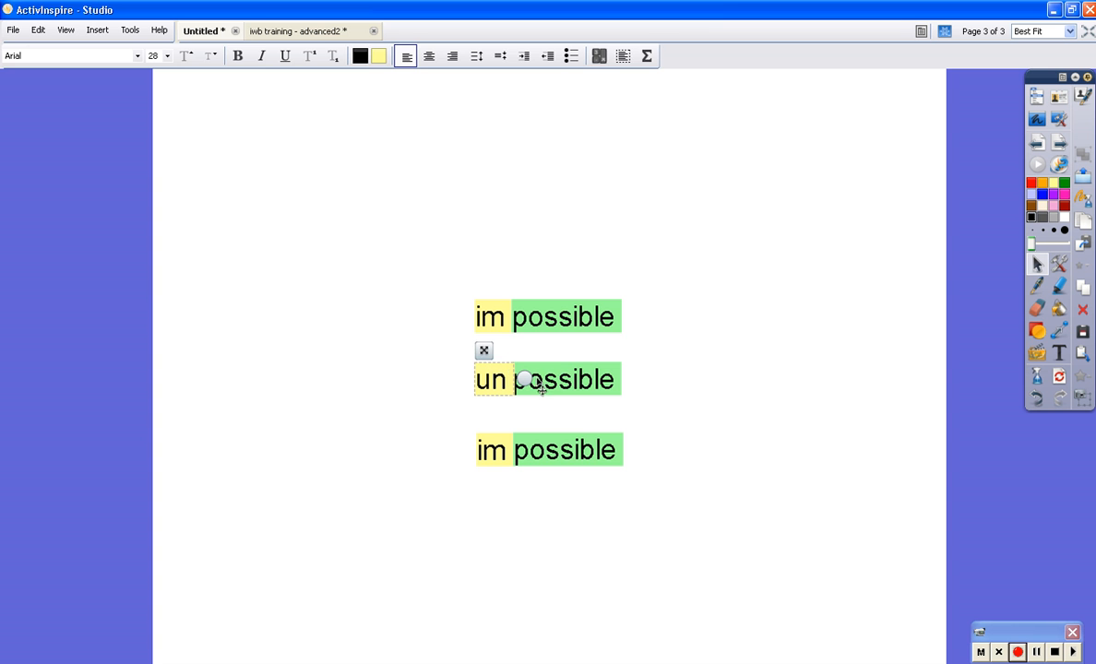
- Change the middle pair's green word to "successful" and widen its text box to fit on one line
double_click(544, 381)
text(sui)
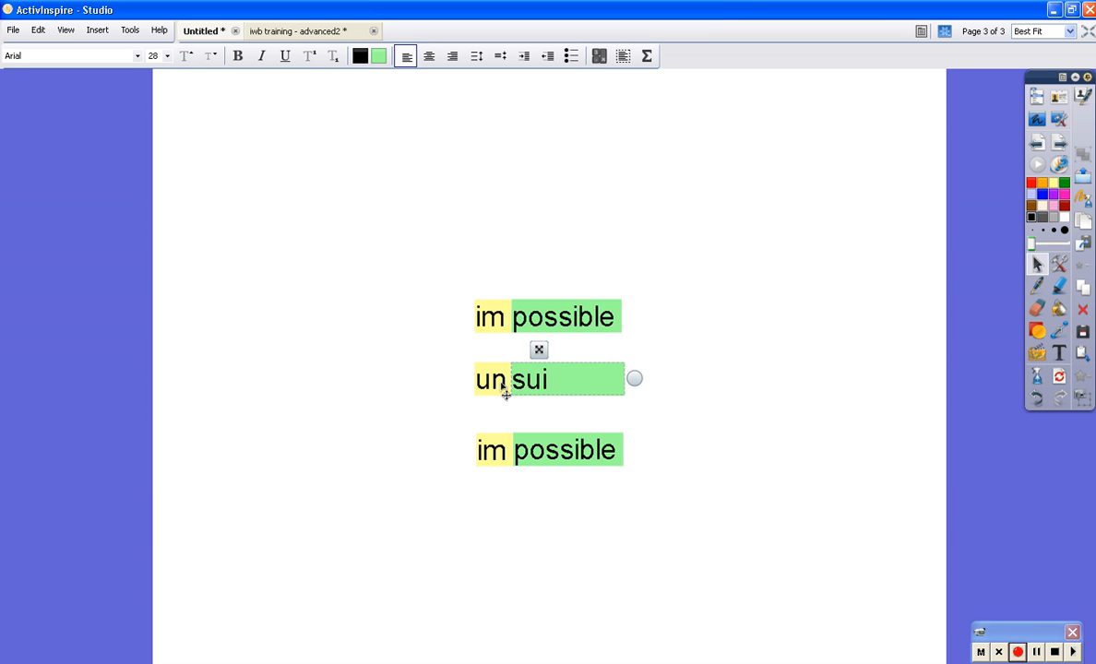
text(ccessfu)
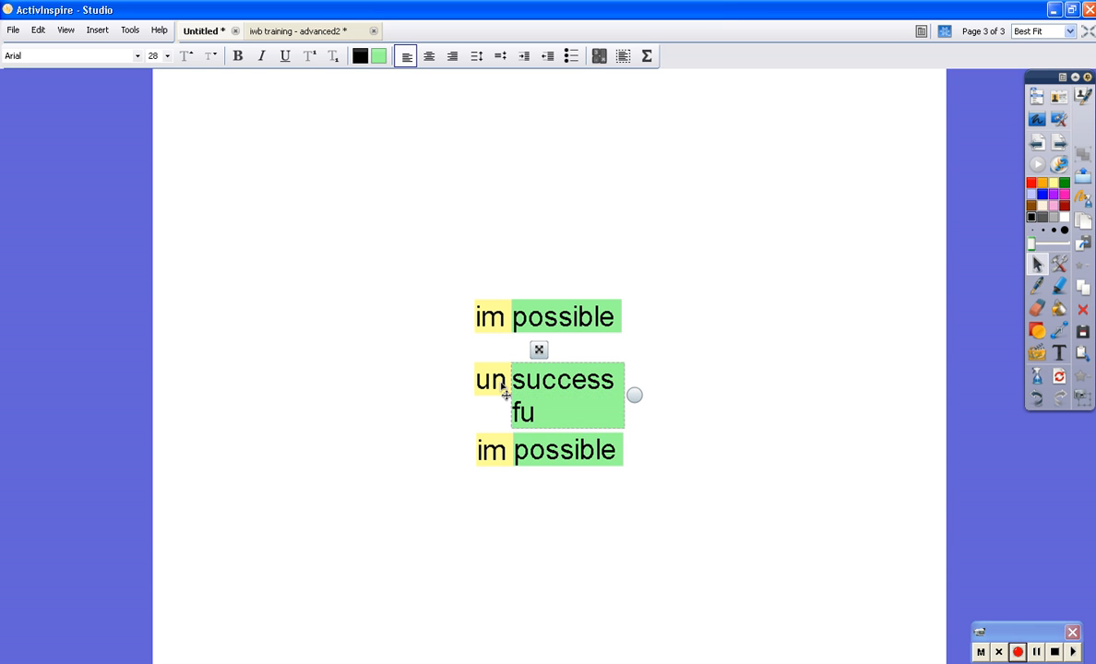
text(l)
drag(634, 395, 666, 400)
- Change the lowest word pair to the prefix "dis" and the root word "approve"
double_click(490, 459)
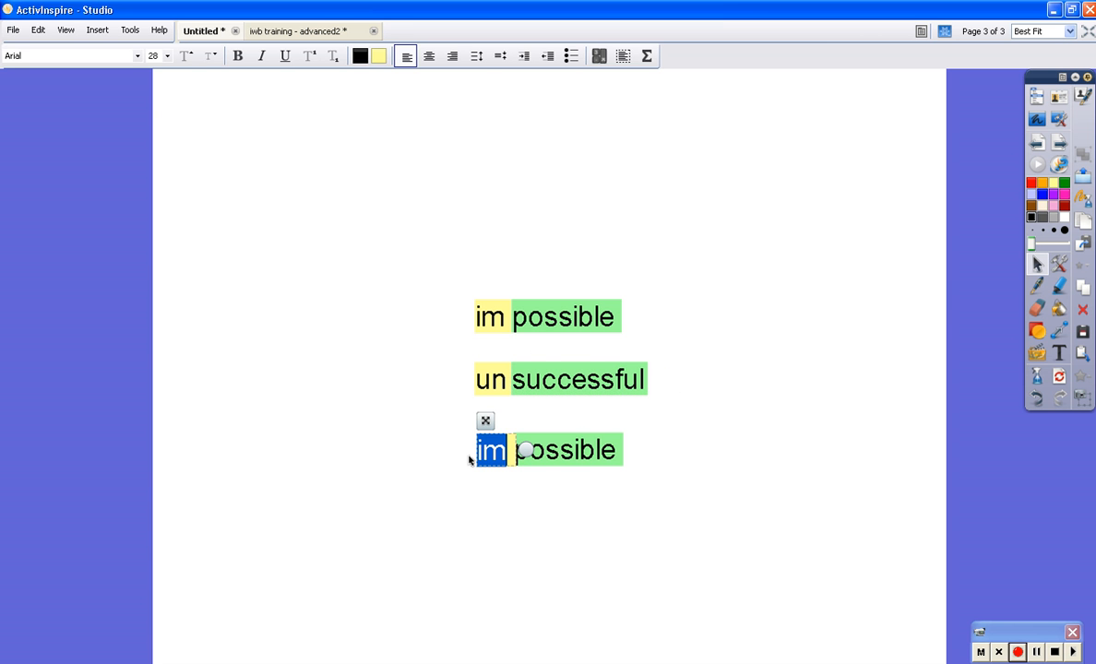
text(dis)
click(576, 435)
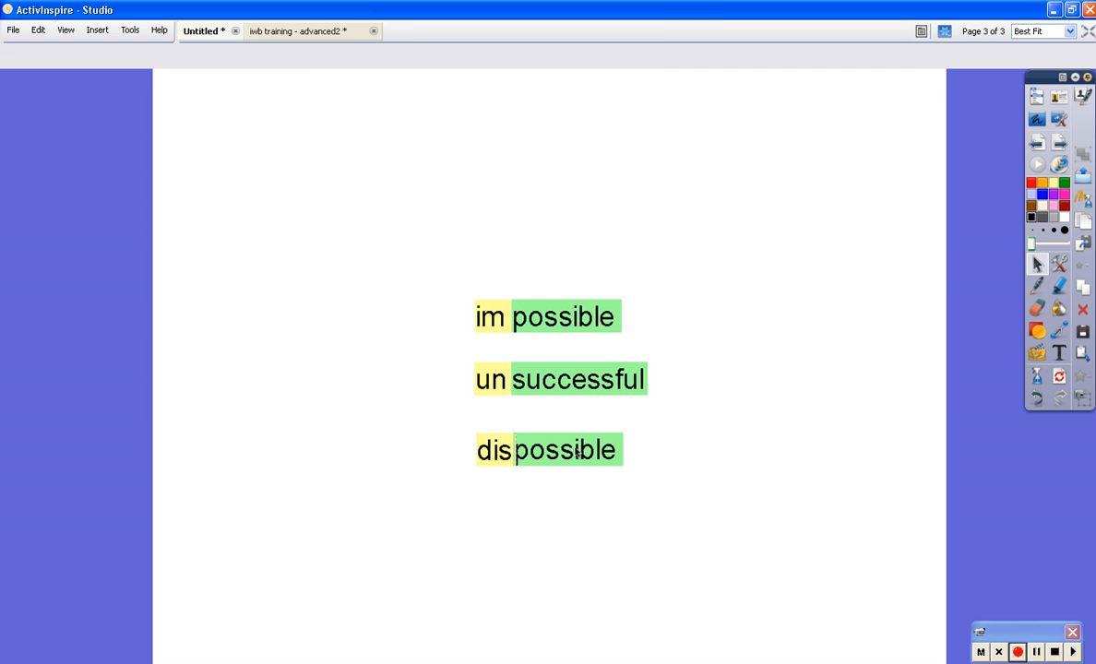
double_click(570, 449)
text(approve)
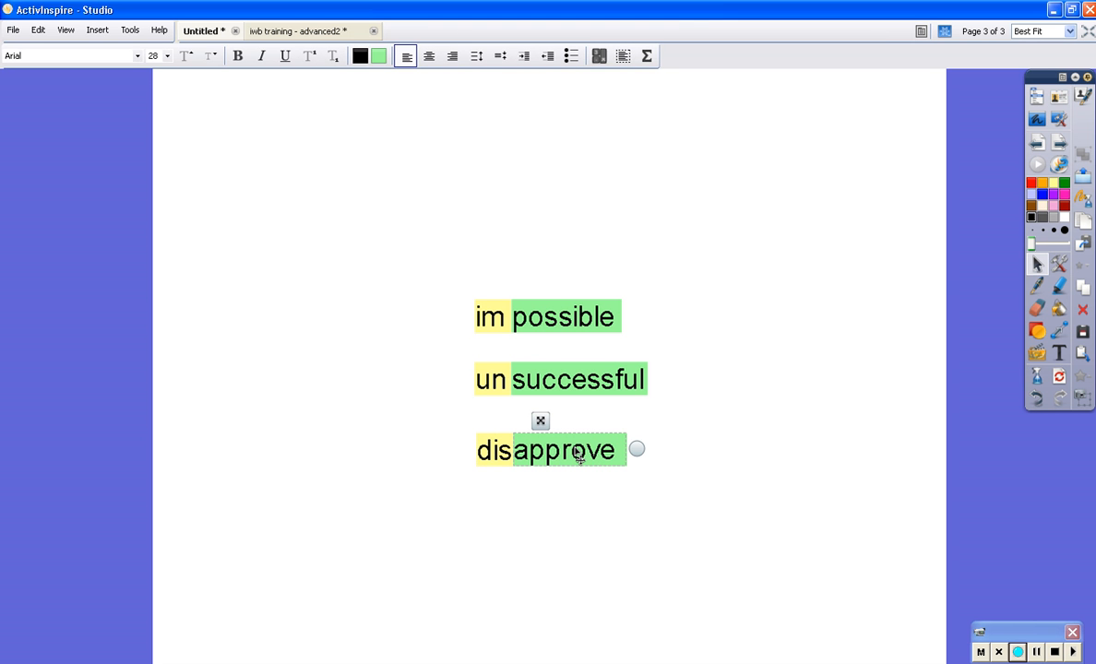
click(667, 391)
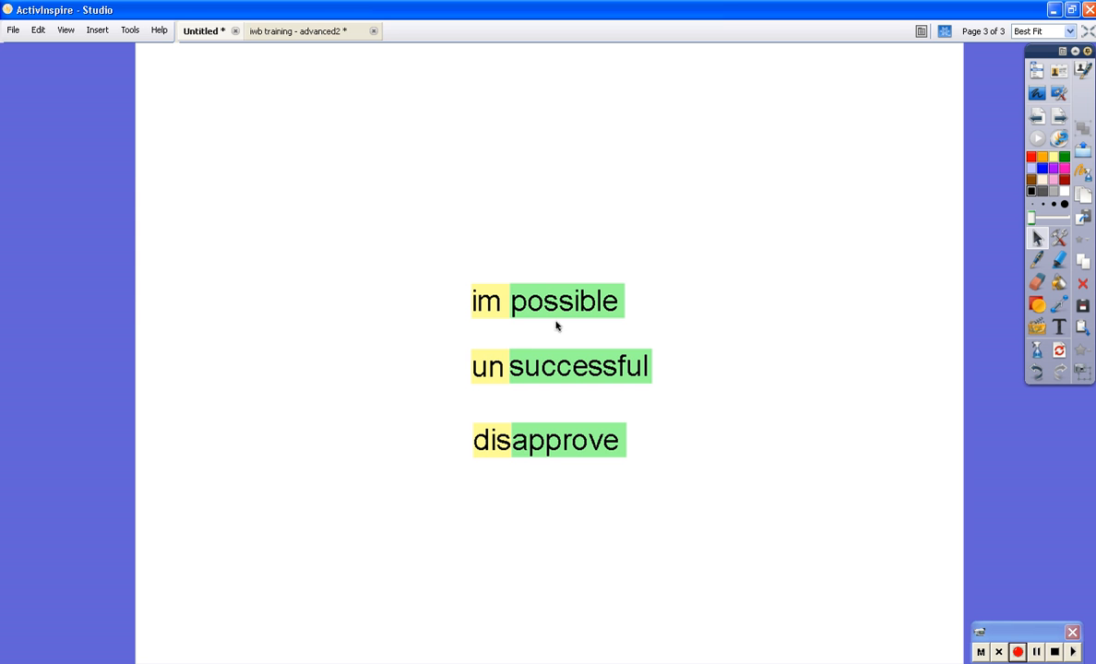
- Show the Action Browser and select the green "possible" text object to list its available actions
click(65, 29)
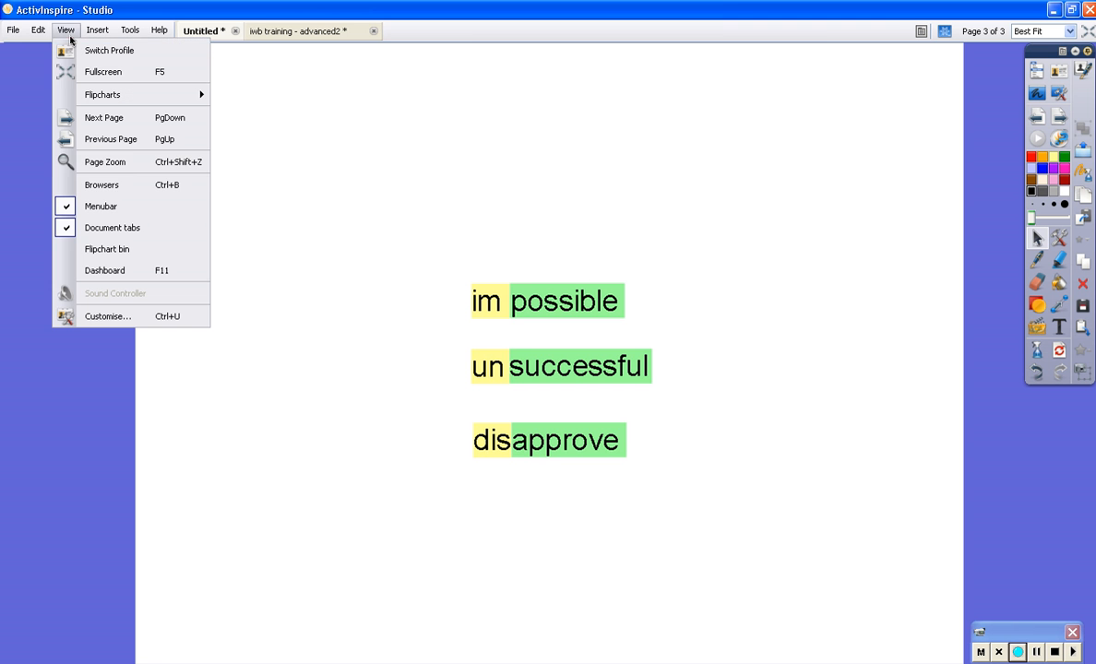
click(101, 185)
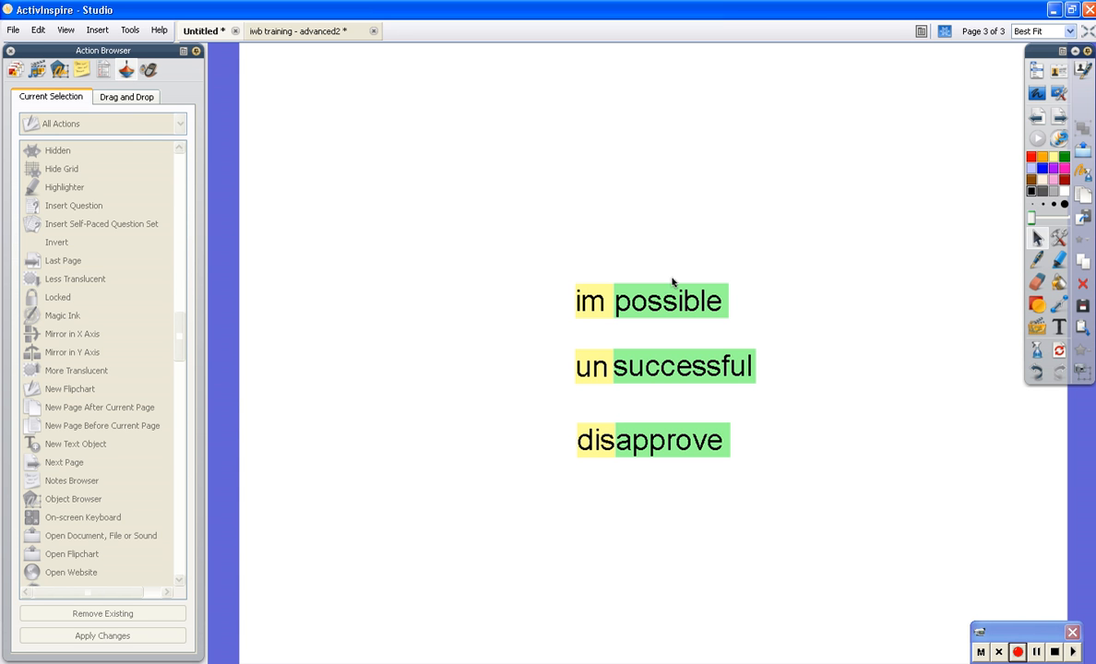
click(693, 310)
click(651, 210)
click(680, 308)
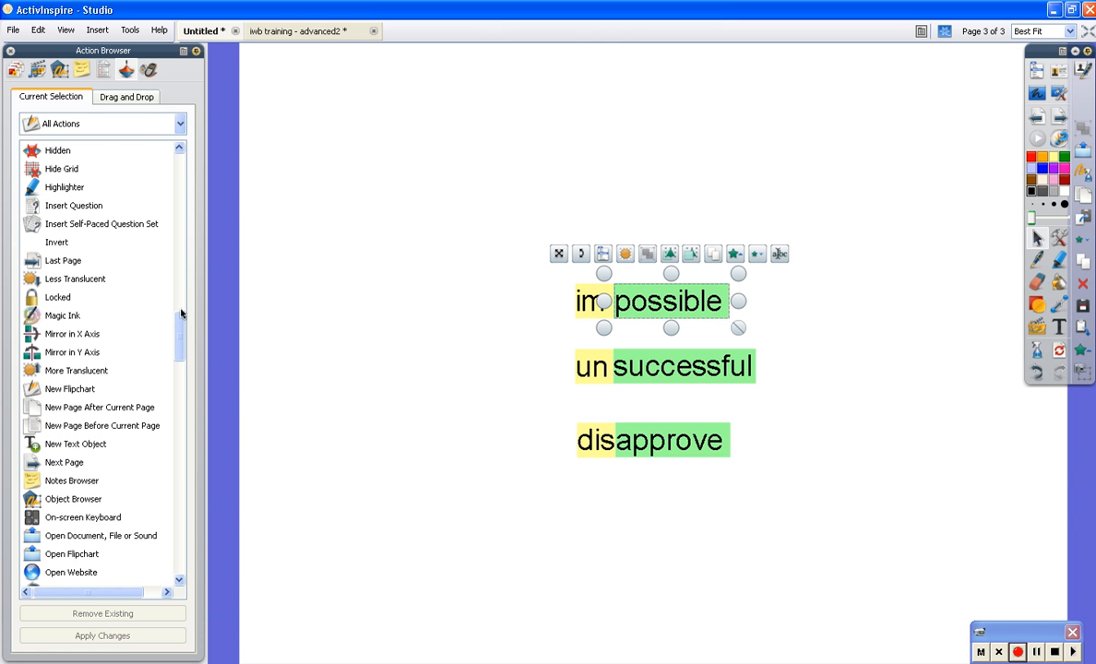
- Find the Hidden action and apply it to the "possible" text object without choosing a target
drag(181, 313, 176, 232)
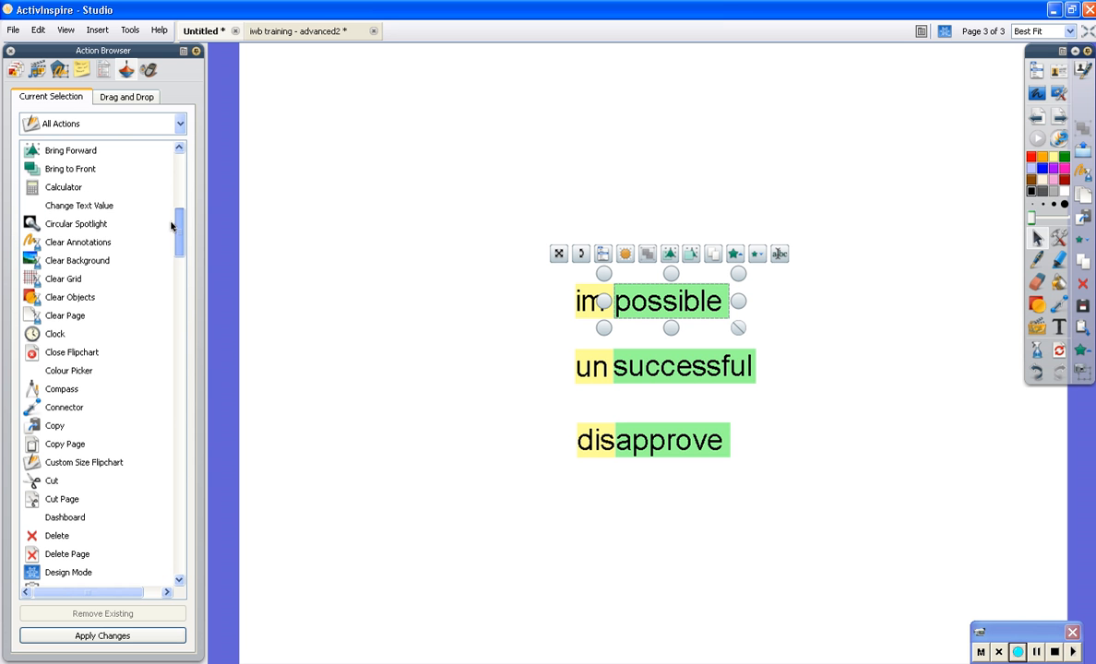
click(71, 340)
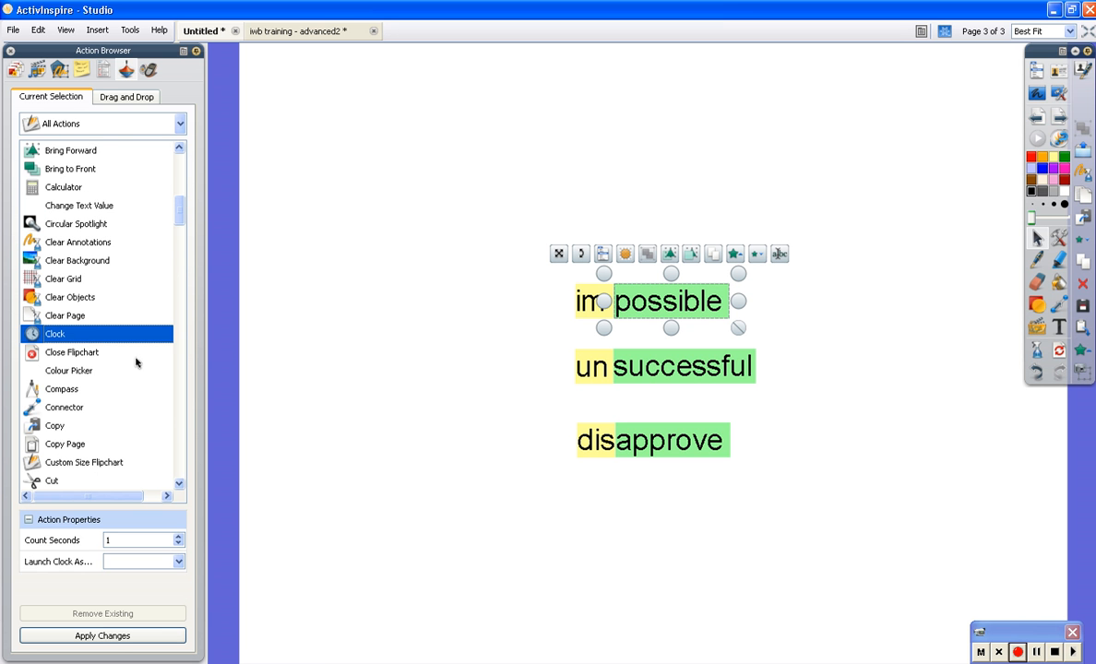
drag(179, 212, 184, 249)
click(57, 297)
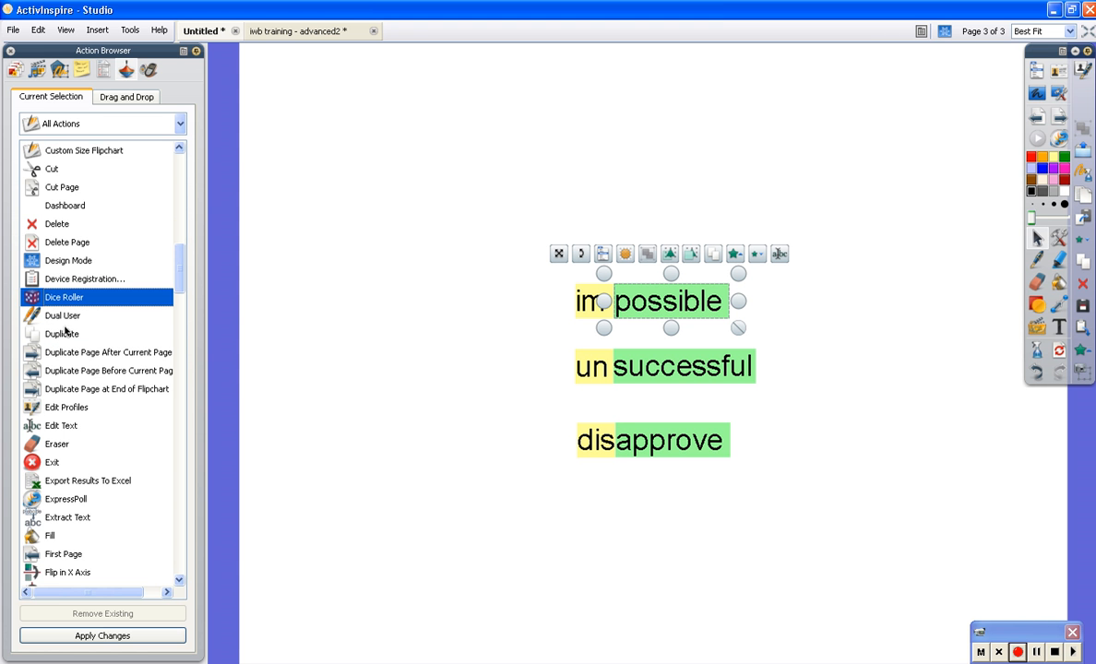
drag(184, 281, 105, 320)
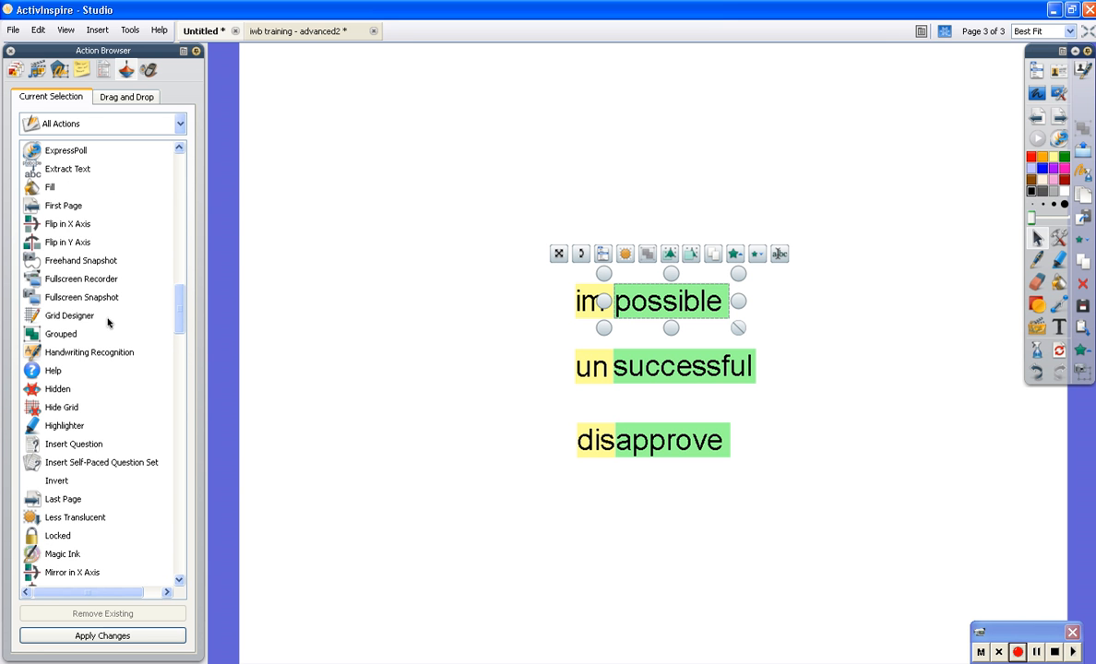
drag(180, 307, 169, 293)
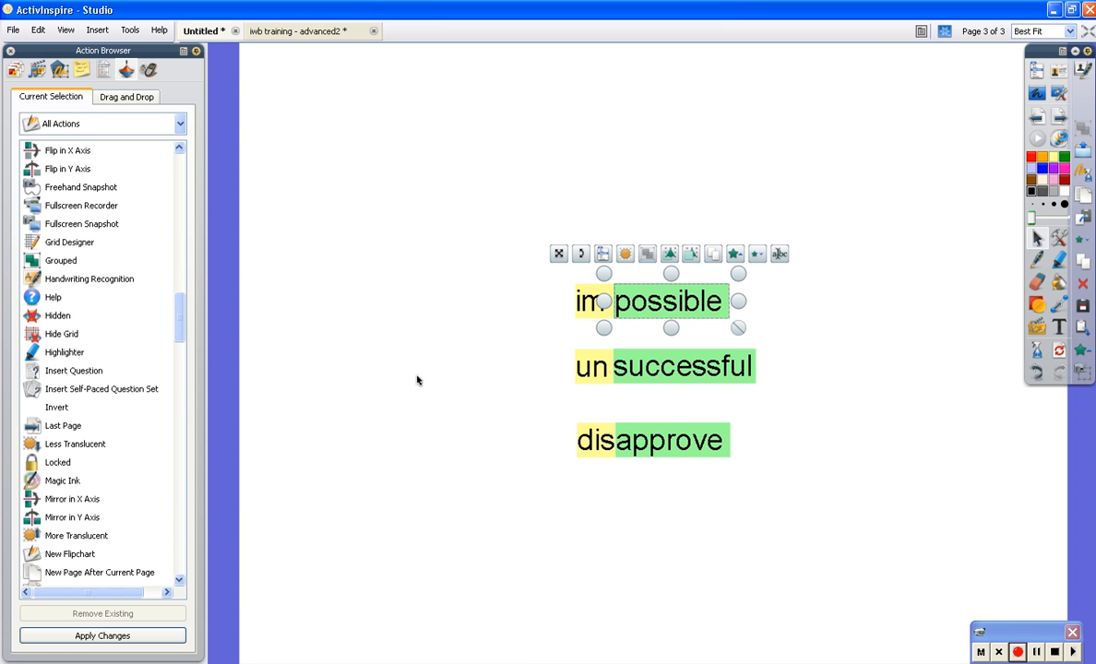
click(58, 318)
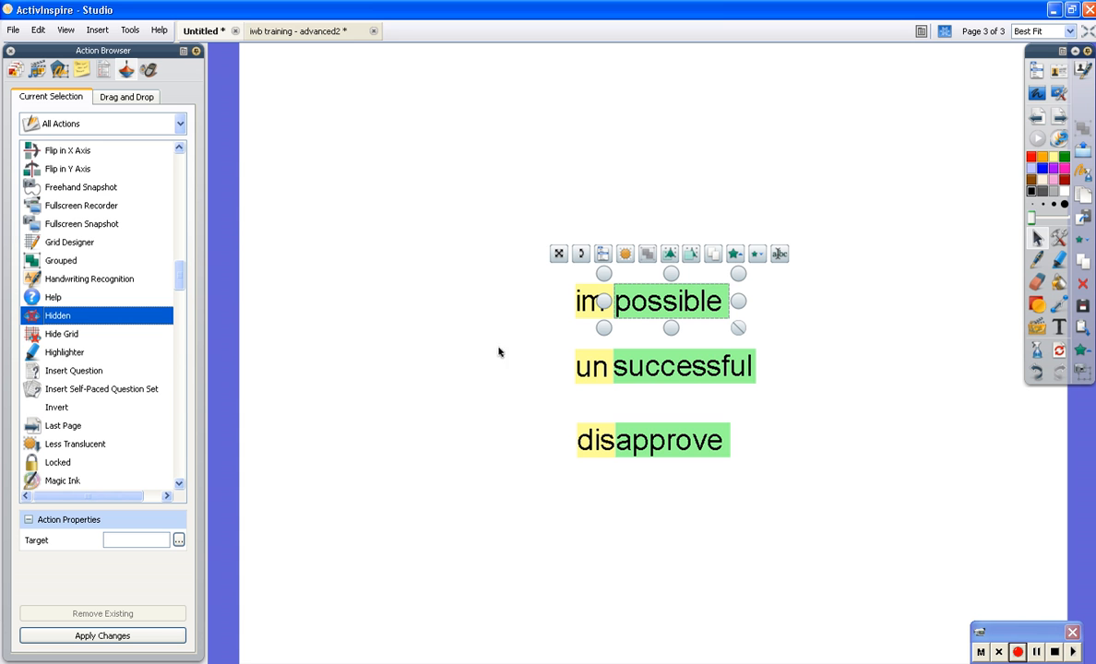
click(179, 540)
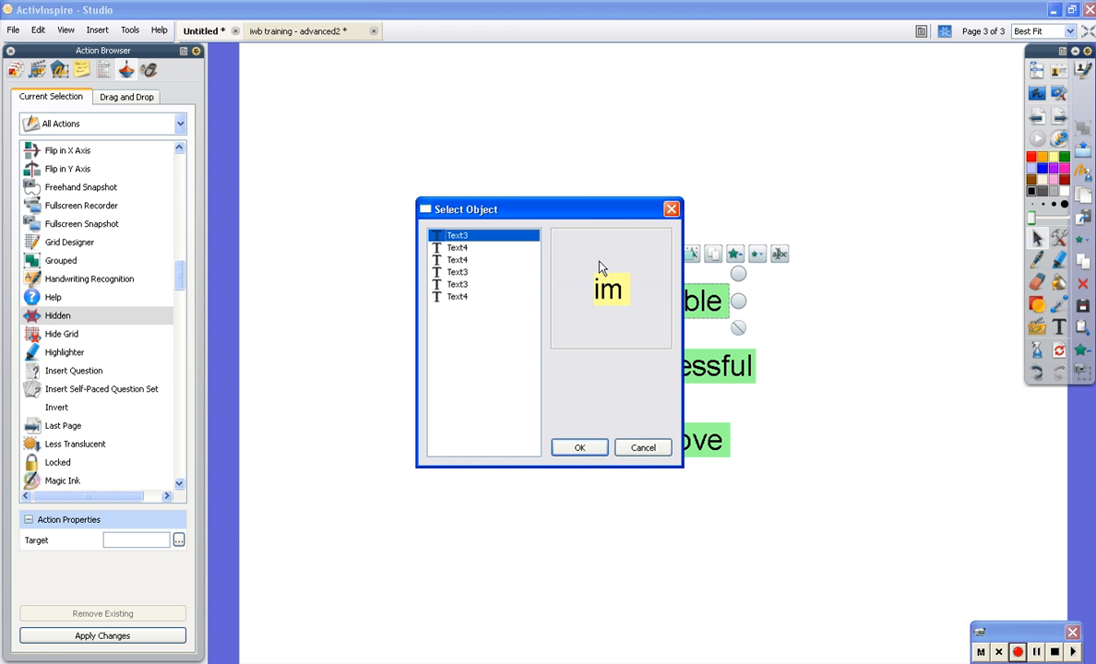
drag(606, 216, 474, 360)
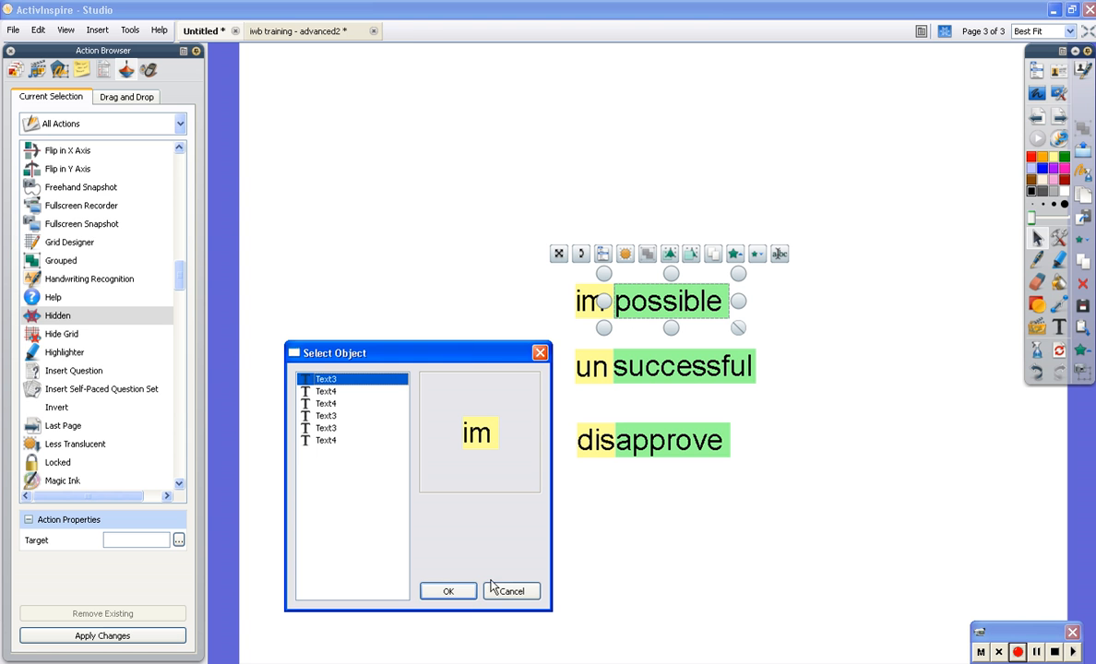
click(515, 594)
click(148, 637)
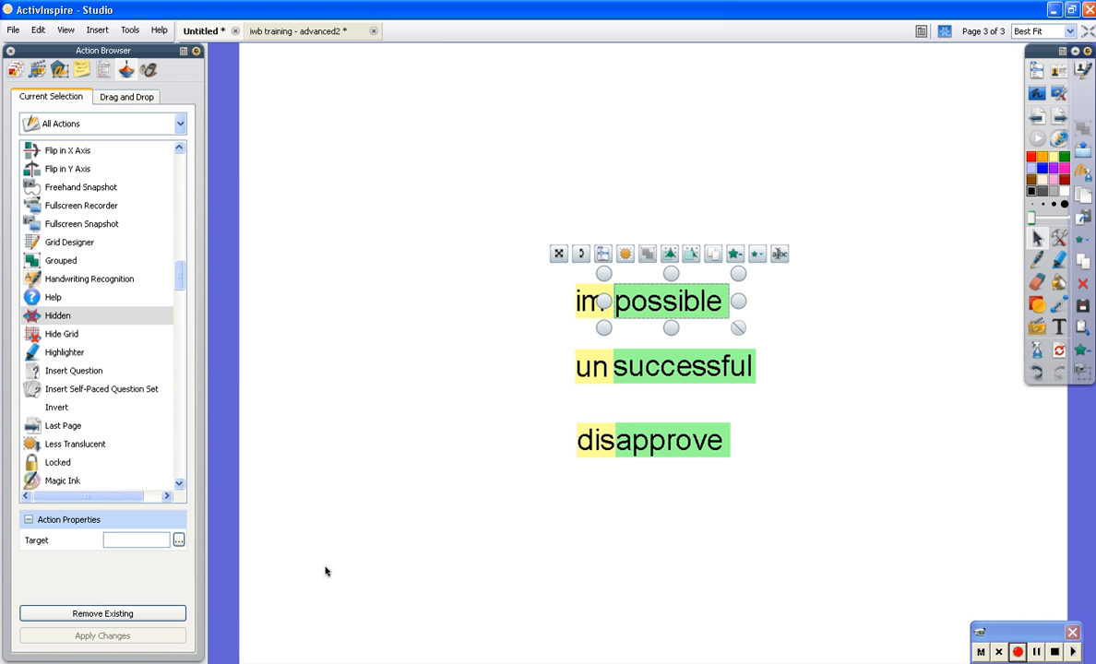
click(496, 462)
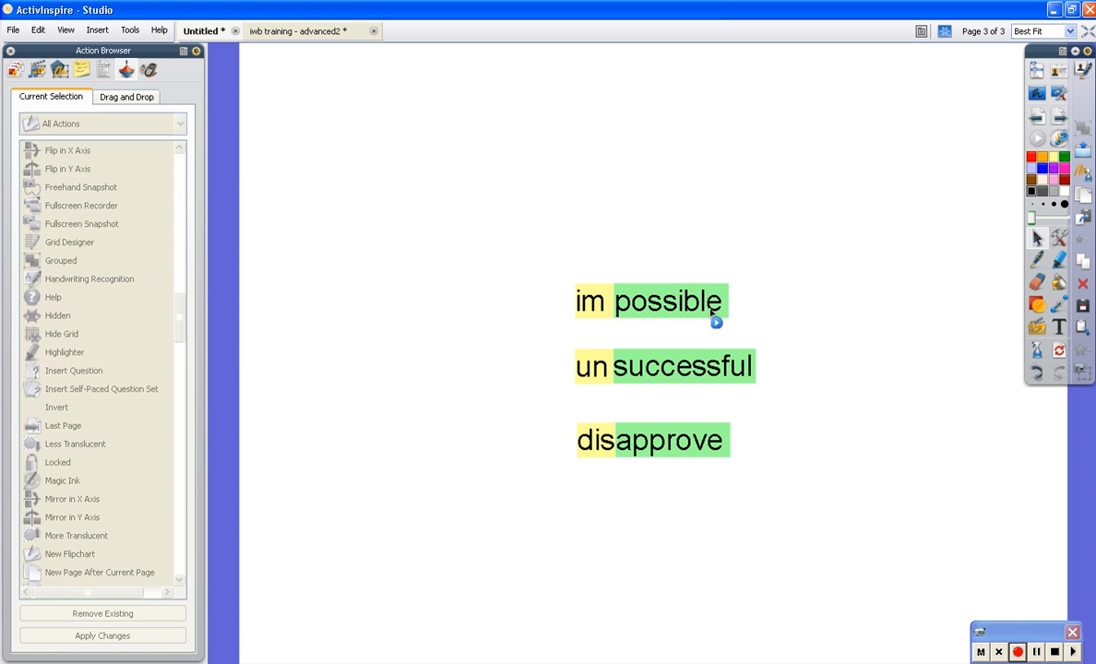
- Test the Hidden action by triggering it several times on the "possible" text object
click(714, 312)
click(714, 314)
click(708, 304)
click(708, 304)
click(708, 304)
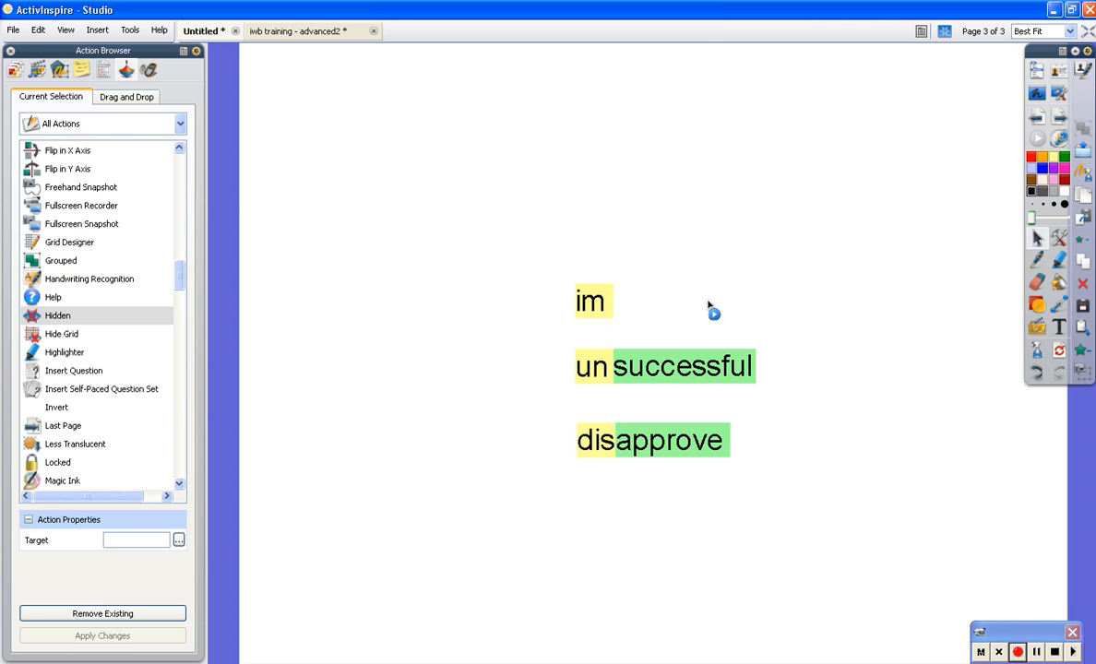
click(708, 305)
click(708, 304)
click(709, 306)
- Set the target of the Hidden action on "possible" to the "im" text object, Text3, and apply the change
click(697, 324)
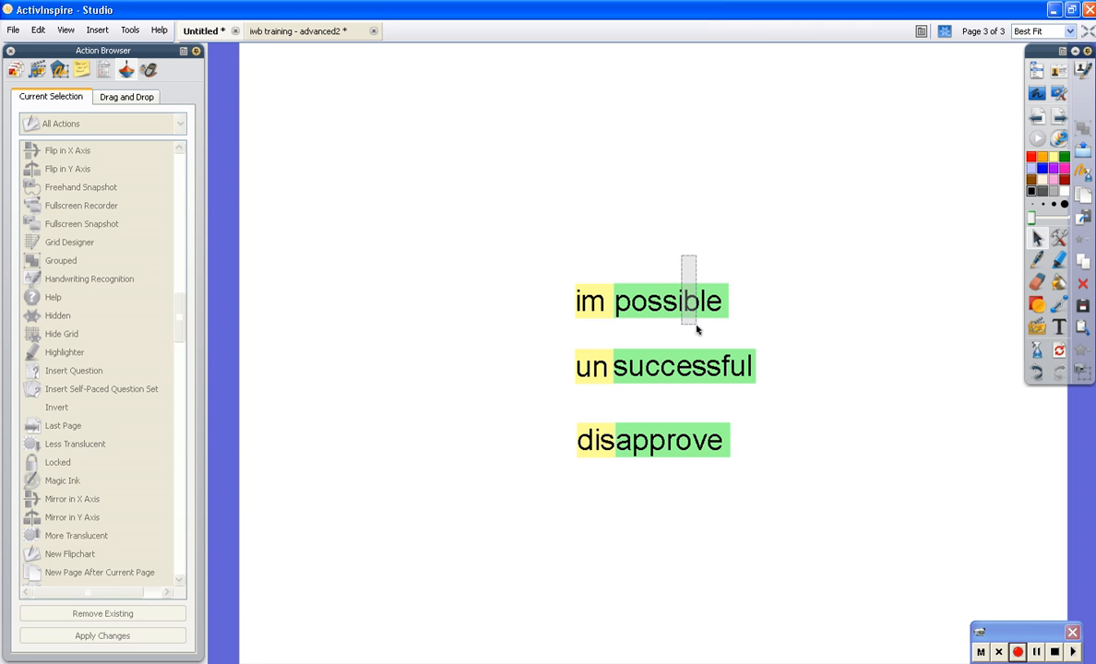
click(179, 541)
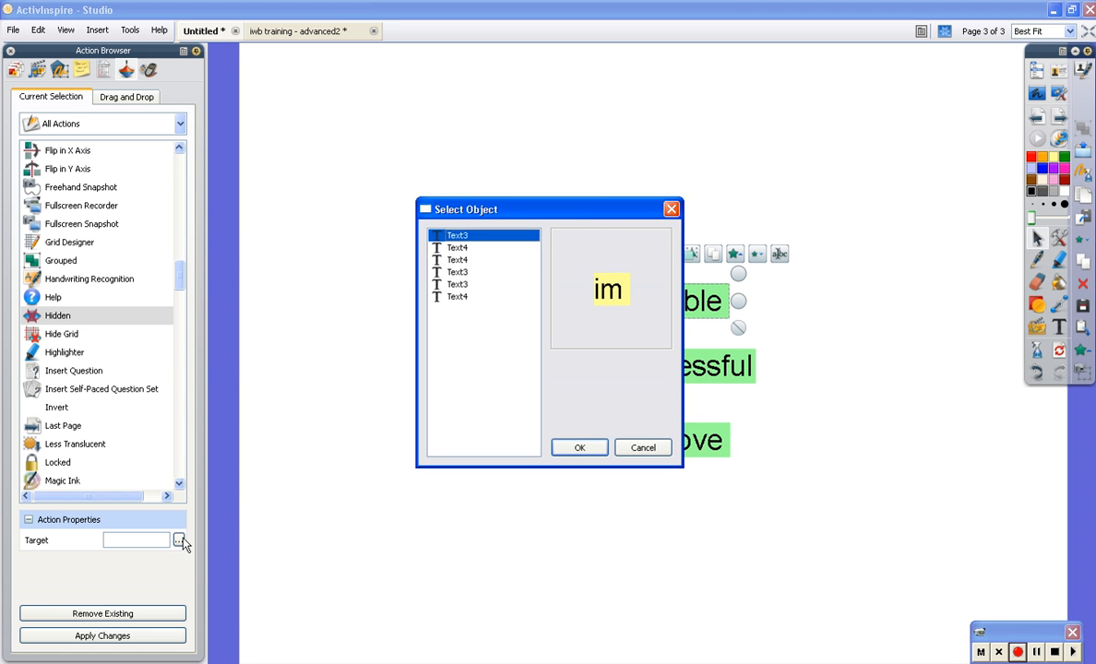
drag(420, 208, 249, 311)
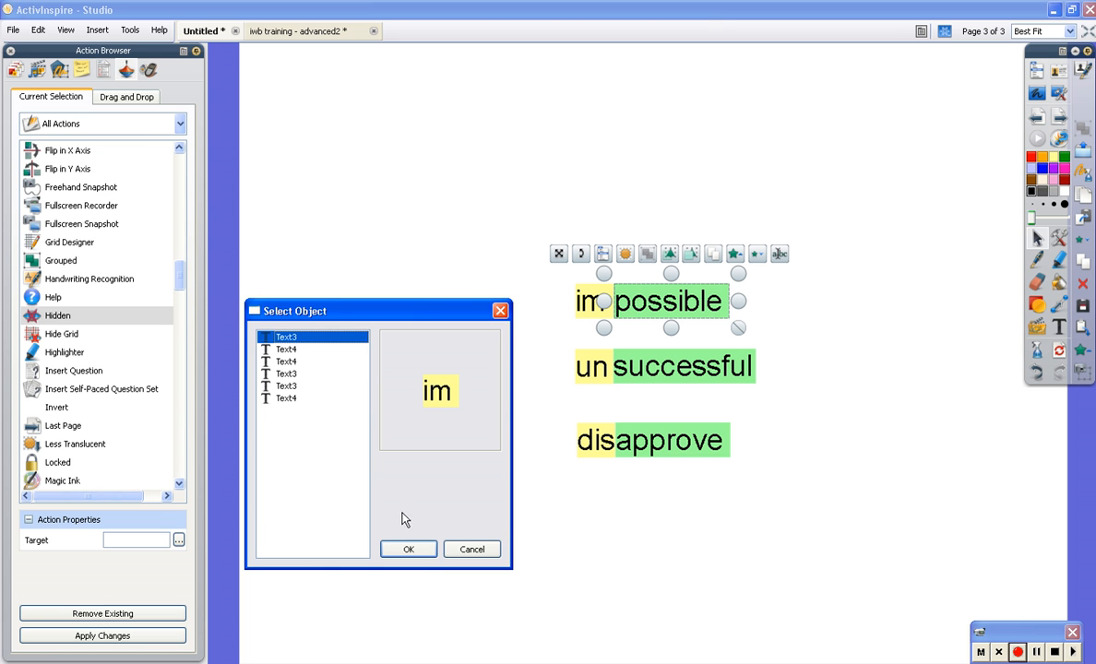
click(284, 349)
click(314, 337)
click(406, 548)
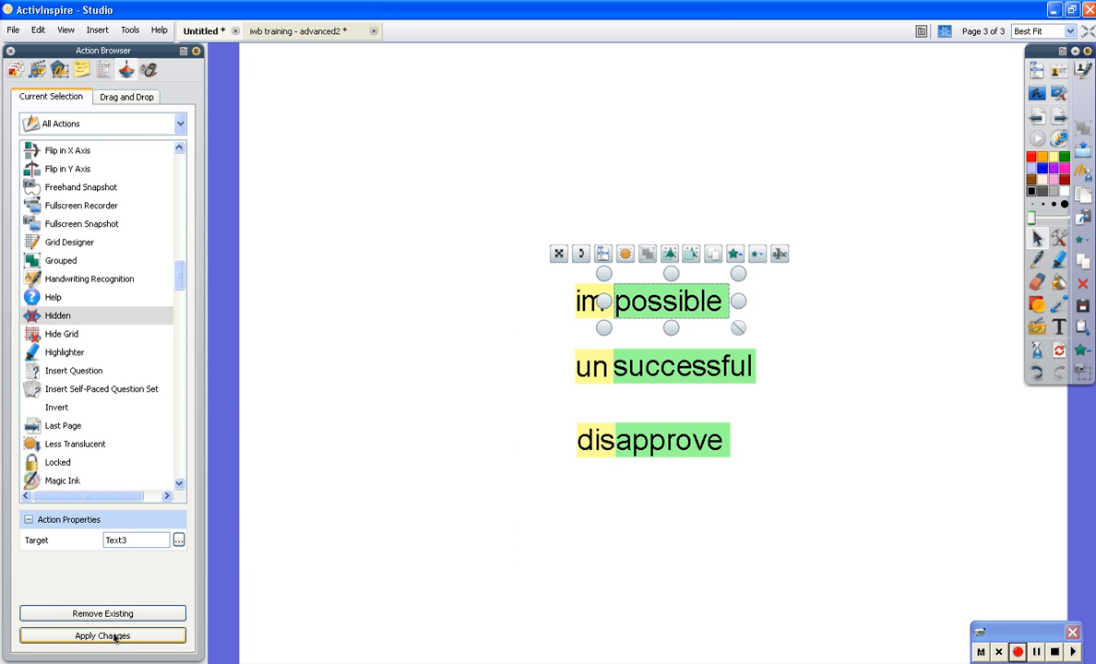
click(142, 637)
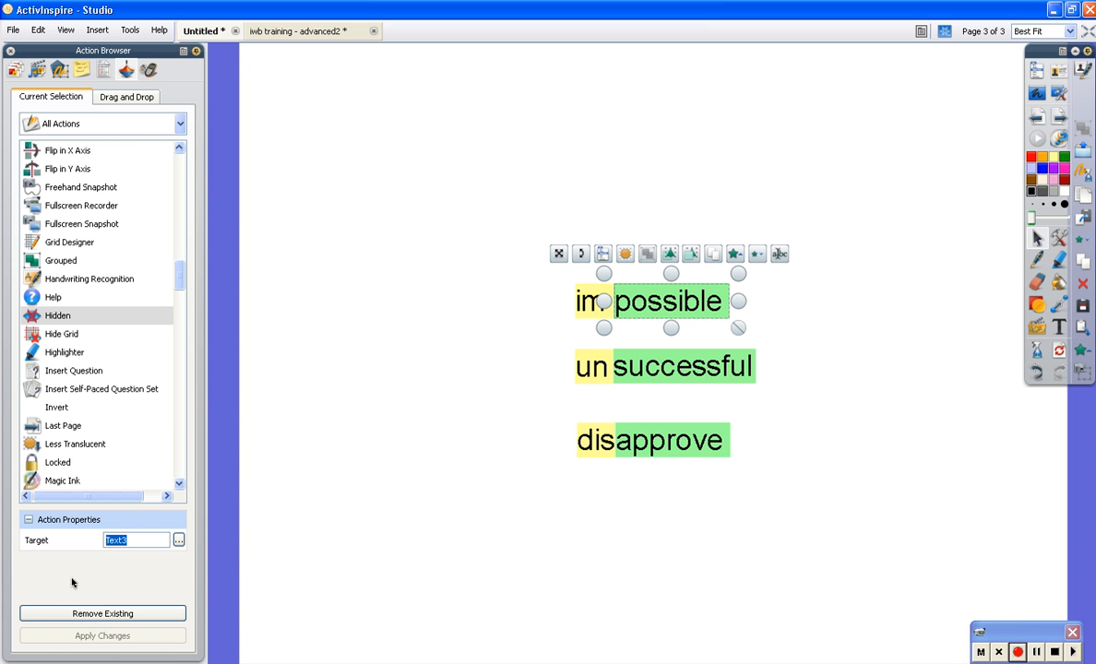
click(346, 473)
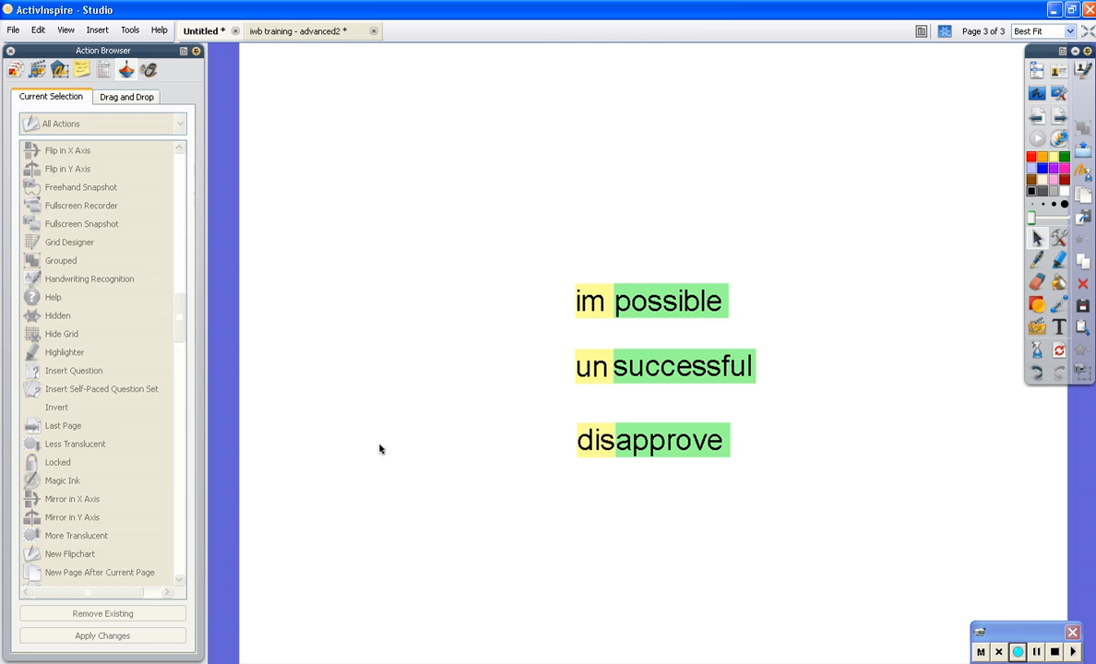
- Test the retargeted action by triggering it repeatedly from "possible" to toggle the "im" prefix
click(682, 305)
click(709, 312)
click(709, 313)
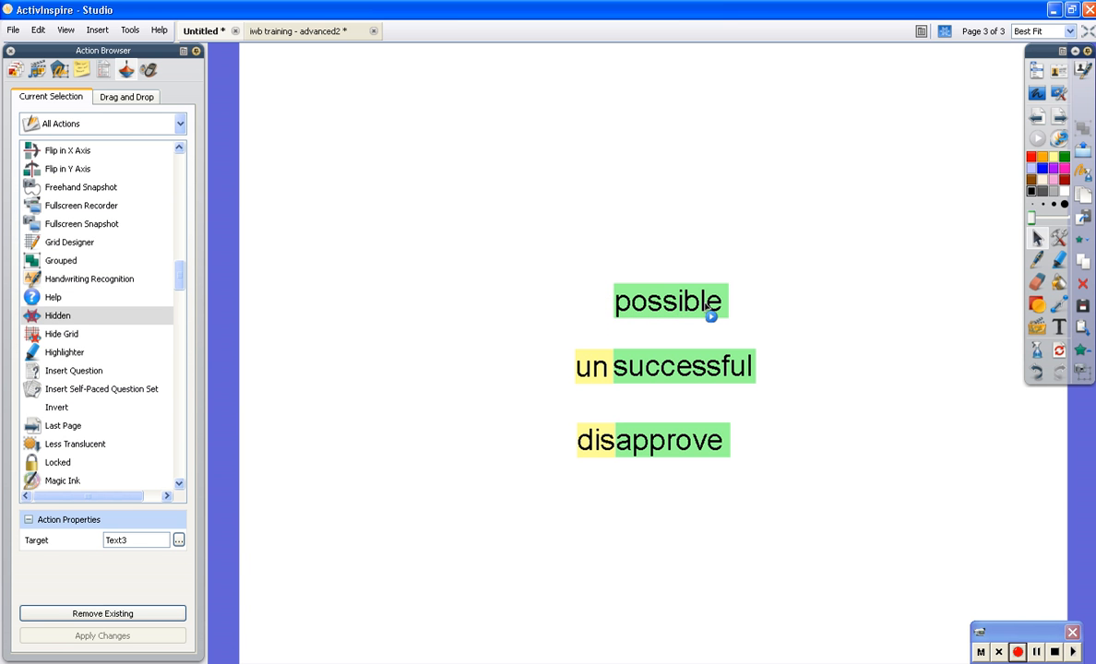
- Keep triggering the Hidden action on "possible" to toggle the "im" prefix, ending with the prefix shown
click(709, 313)
click(709, 313)
click(709, 312)
click(704, 312)
click(704, 312)
click(703, 312)
click(703, 312)
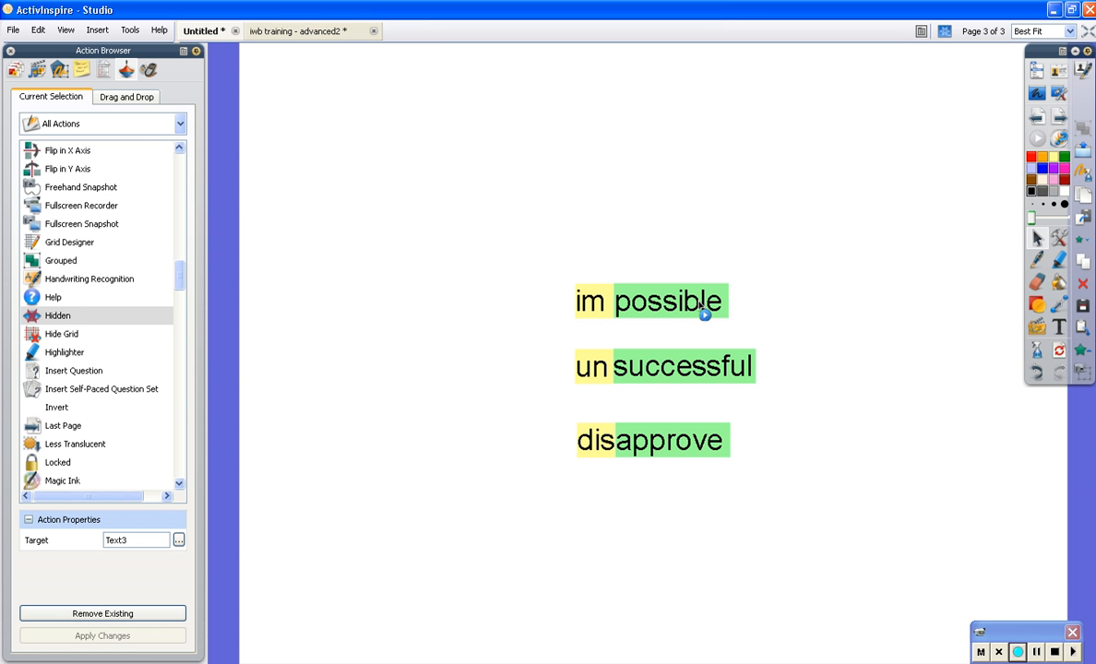
- Give the "im" text object an Open Document, File or Sound action linked to impossible2.wav, keeping the default link settings, and apply it
click(596, 309)
drag(176, 320, 175, 349)
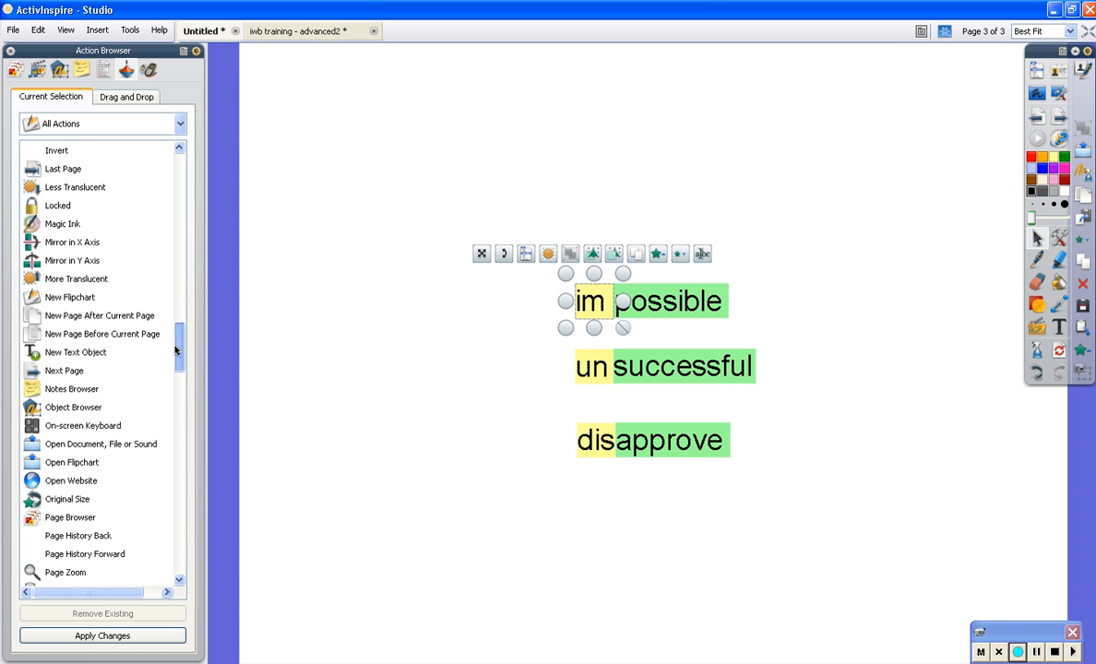
click(118, 444)
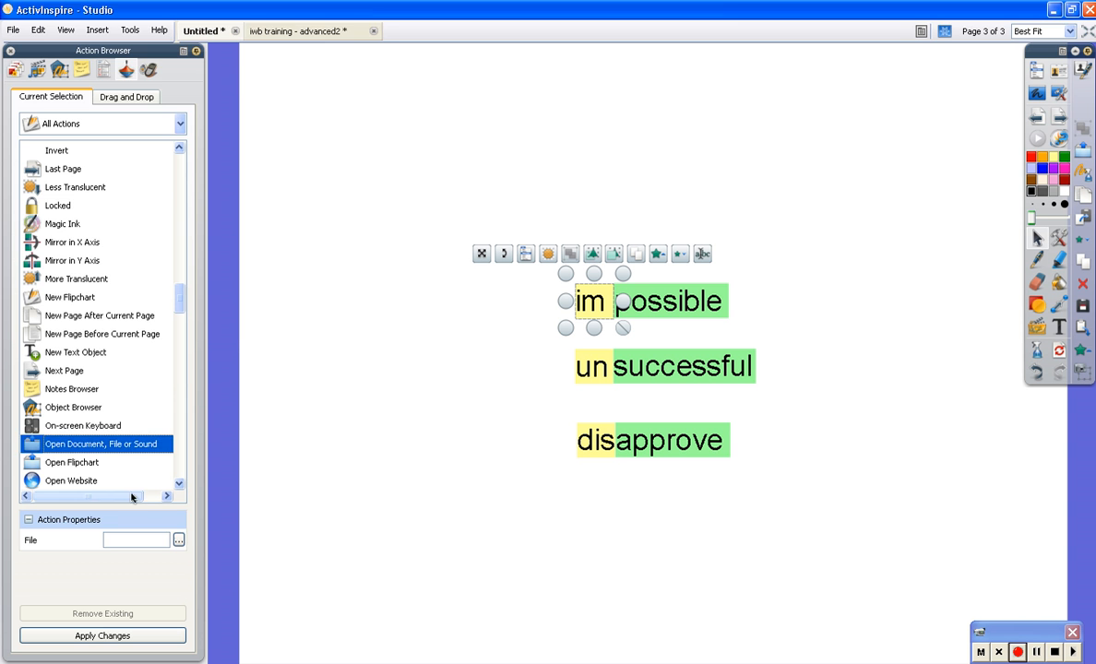
click(178, 539)
click(203, 280)
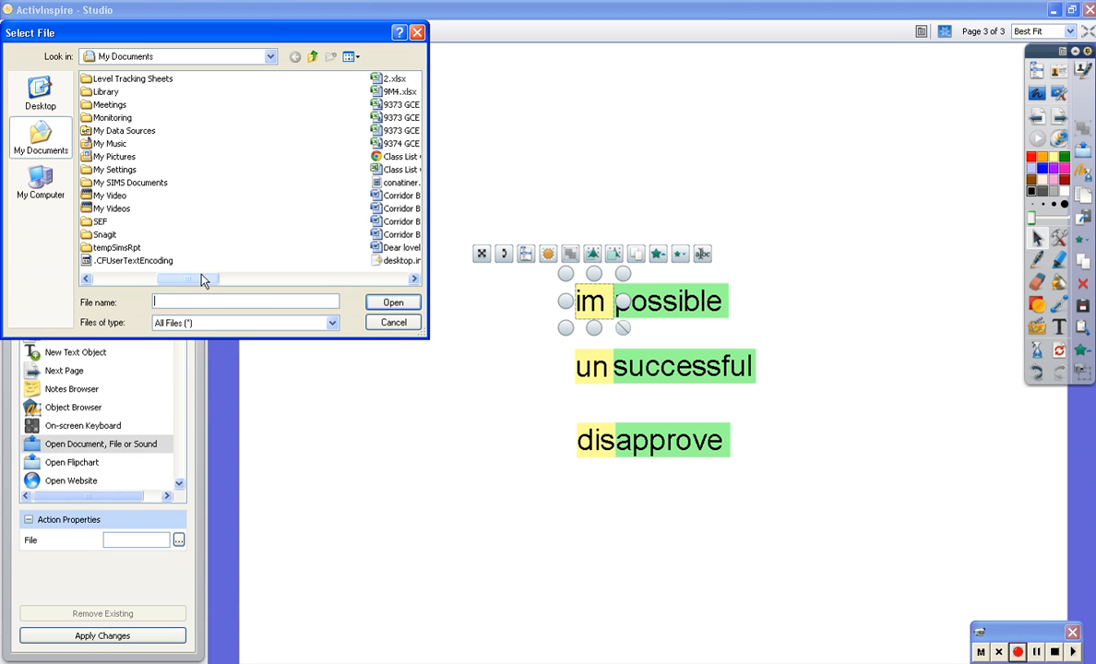
drag(203, 279, 332, 281)
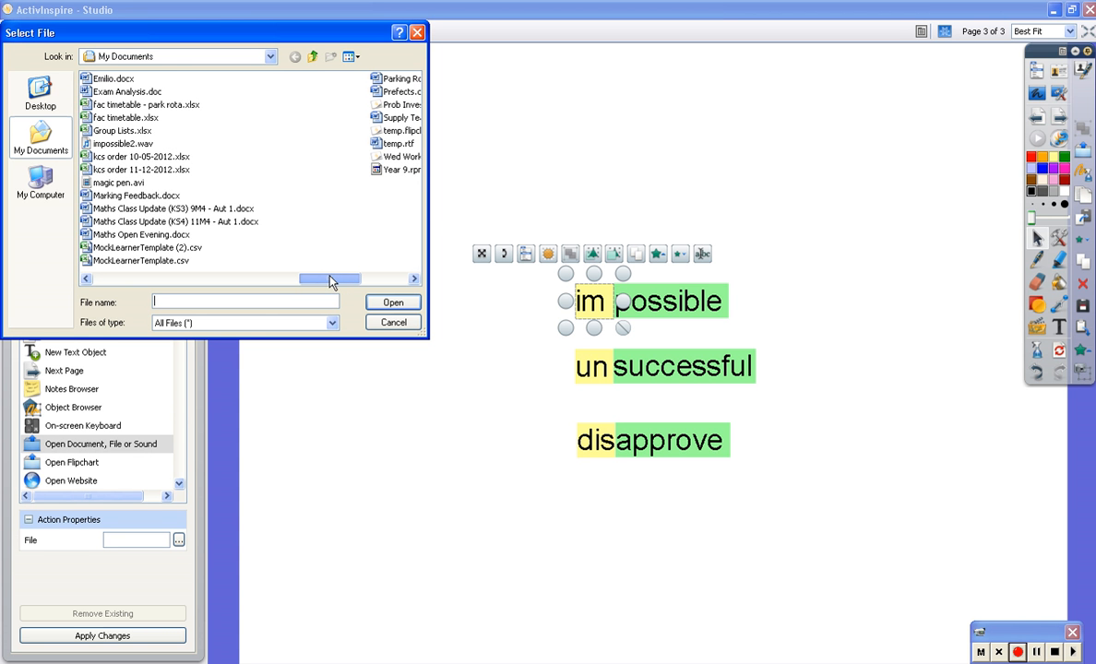
double_click(120, 143)
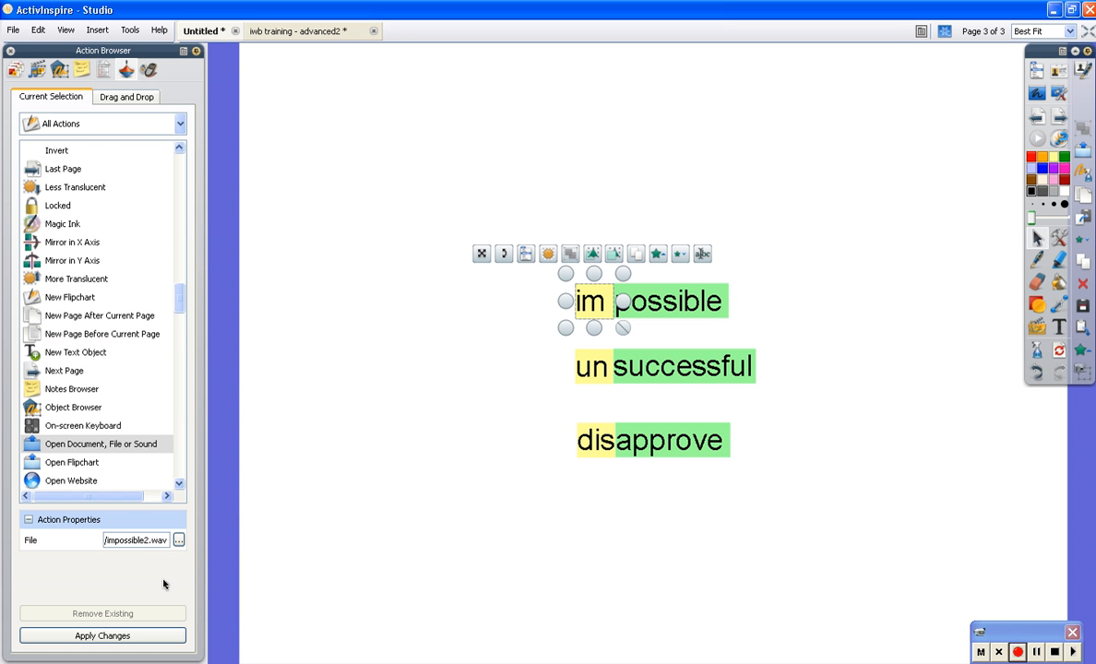
click(180, 541)
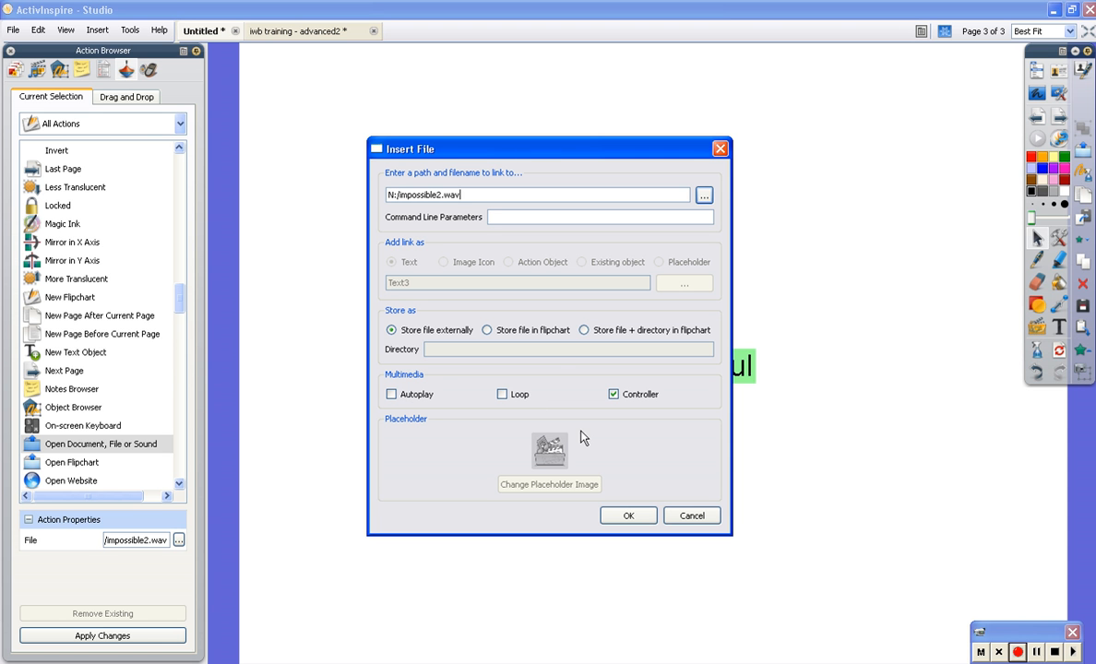
click(628, 516)
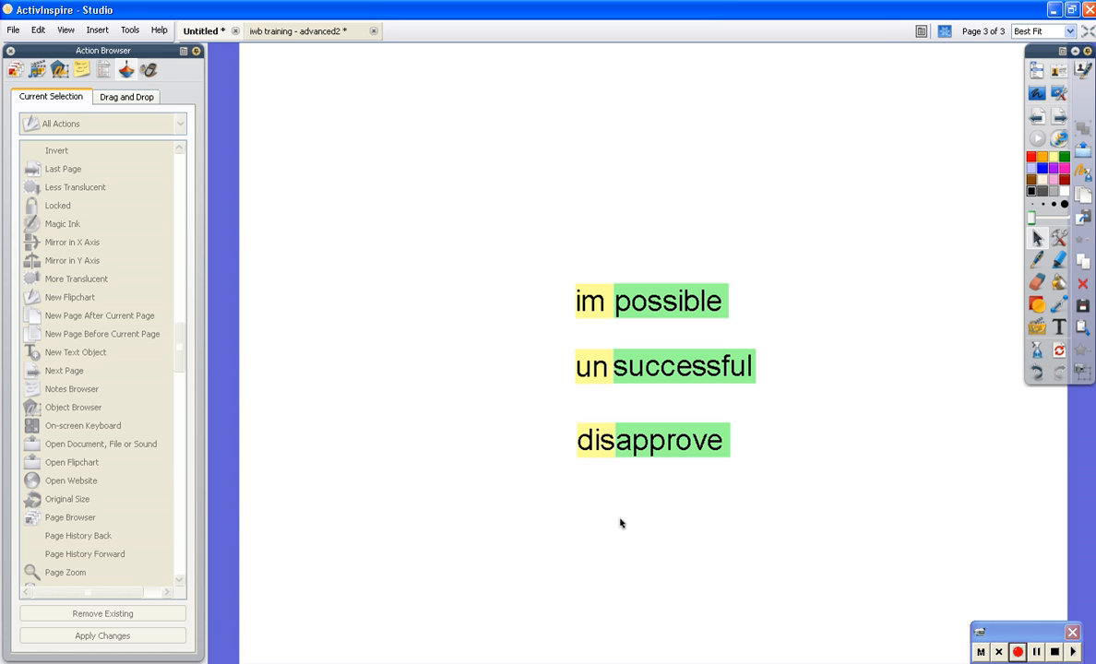
- Test the sound action on "im", stopping the playback and closing the Sound Controller
click(608, 309)
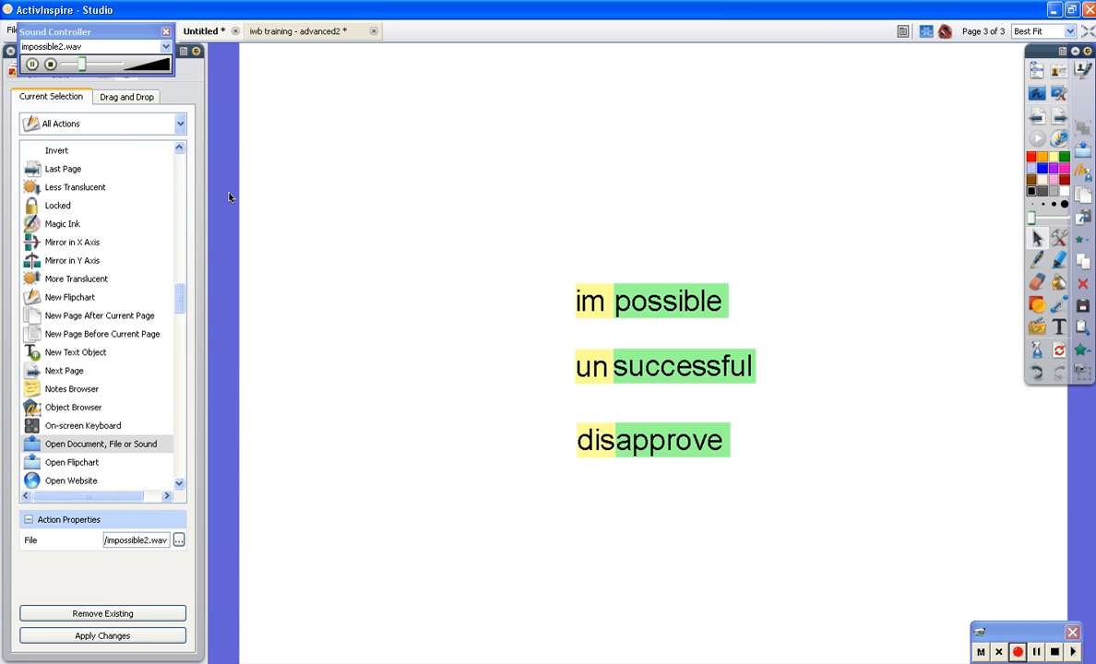
click(50, 64)
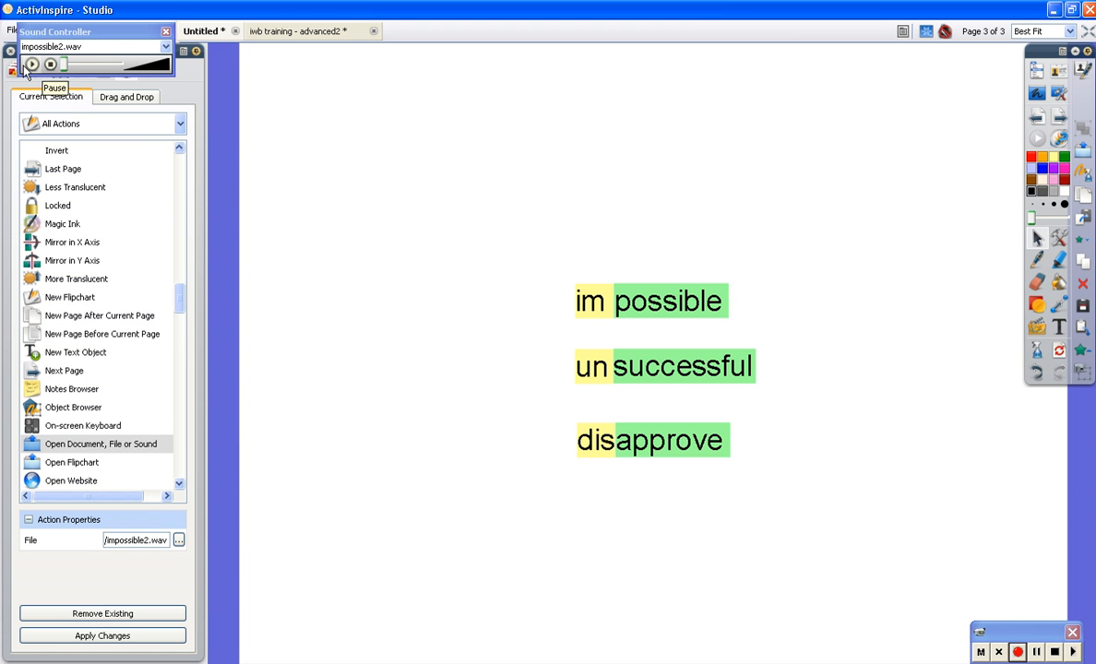
click(165, 32)
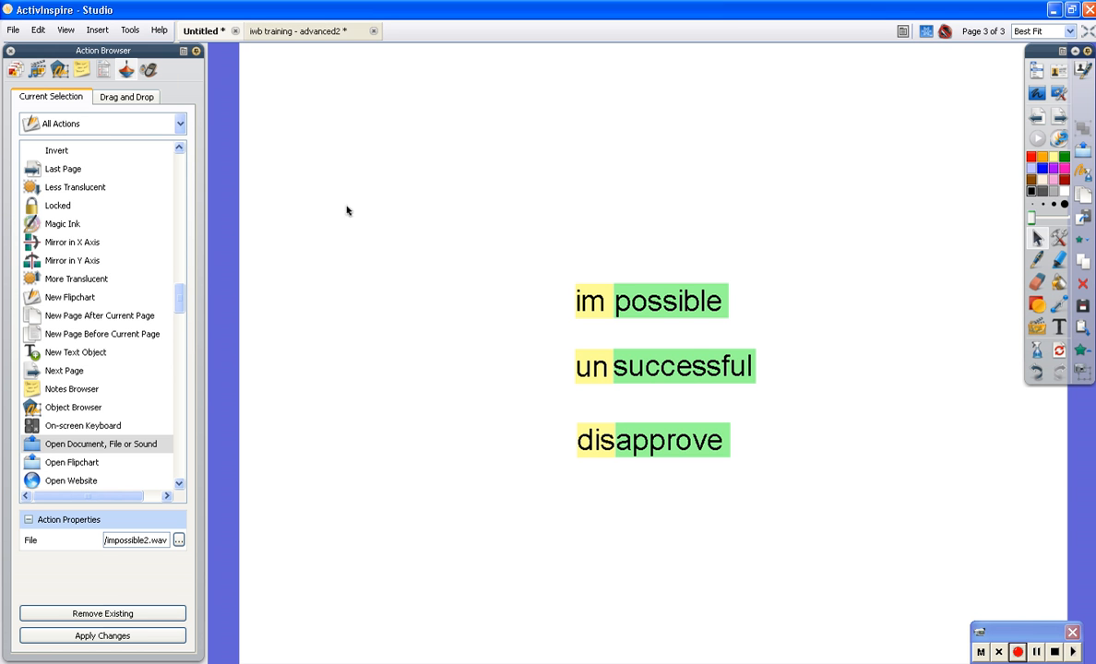
- Review the Hidden action assigned to "possible" and its place in the list of actions
click(684, 314)
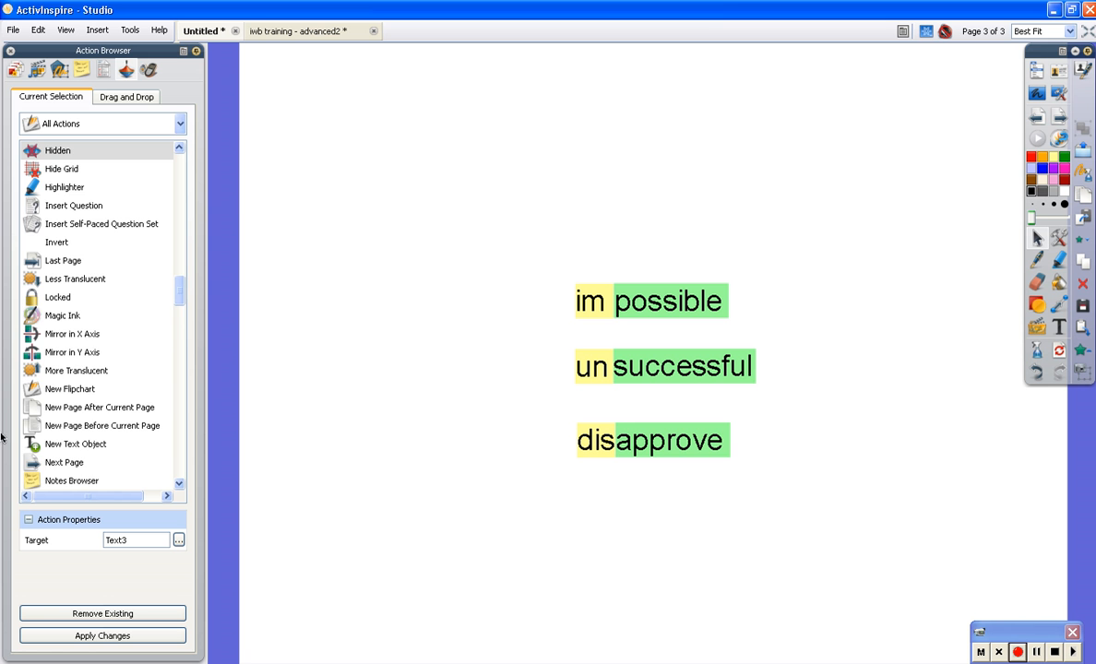
scroll(96, 410, down, 6)
scroll(78, 350, up, 6)
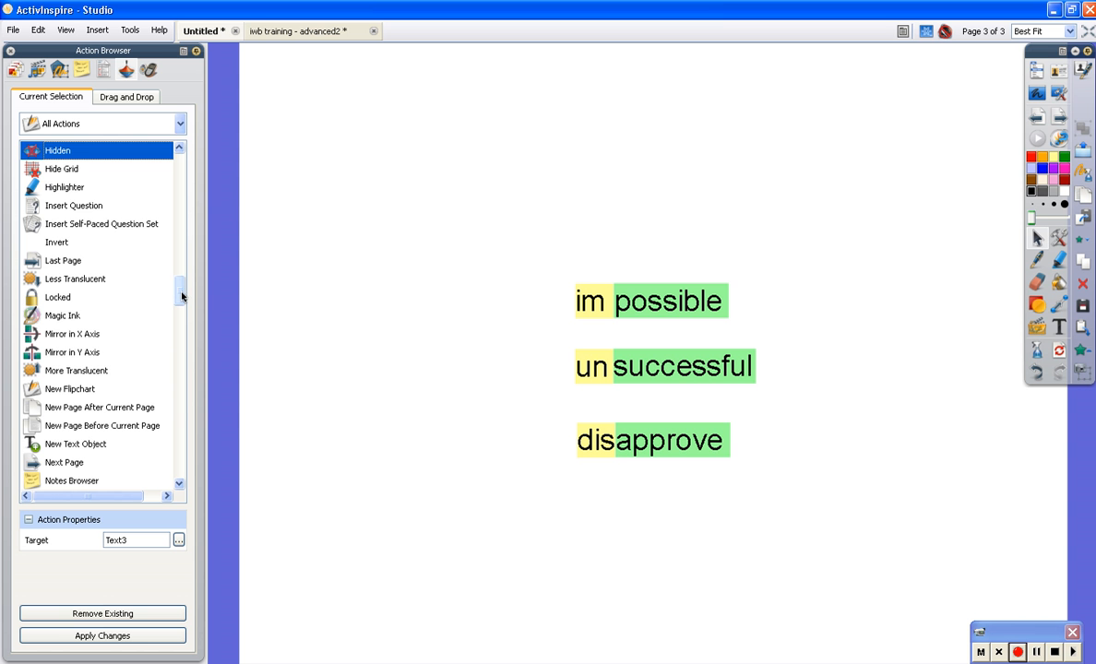
drag(182, 295, 163, 269)
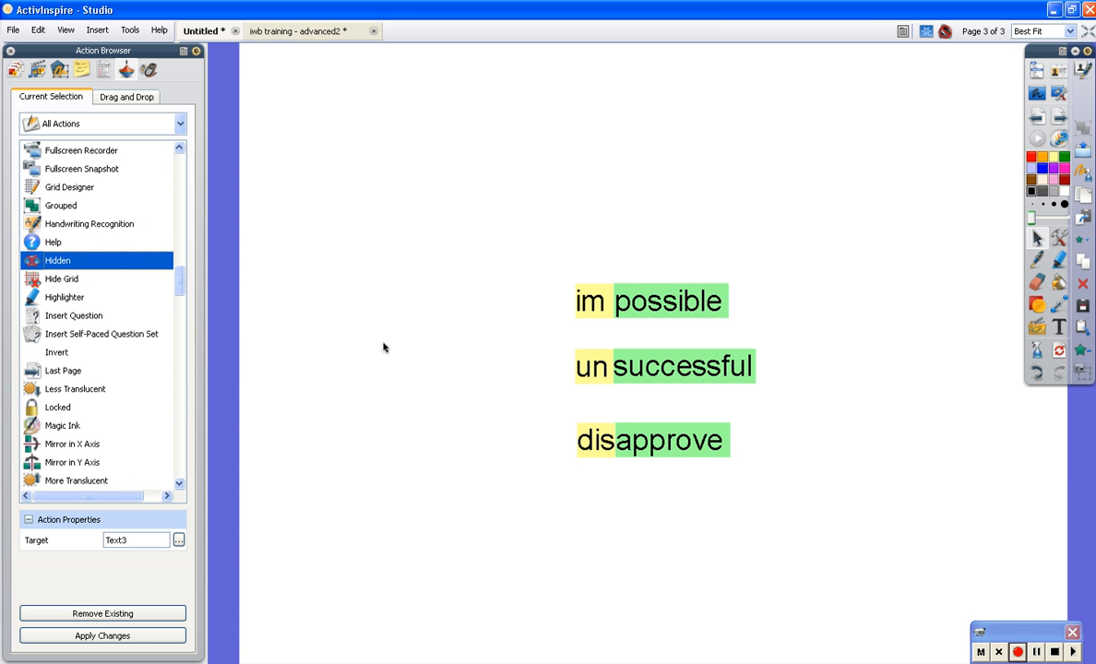
- Apply a Hidden action targeting the "un" text object to "successful", and trigger "successful" and "possible" to hide their prefixes
click(675, 378)
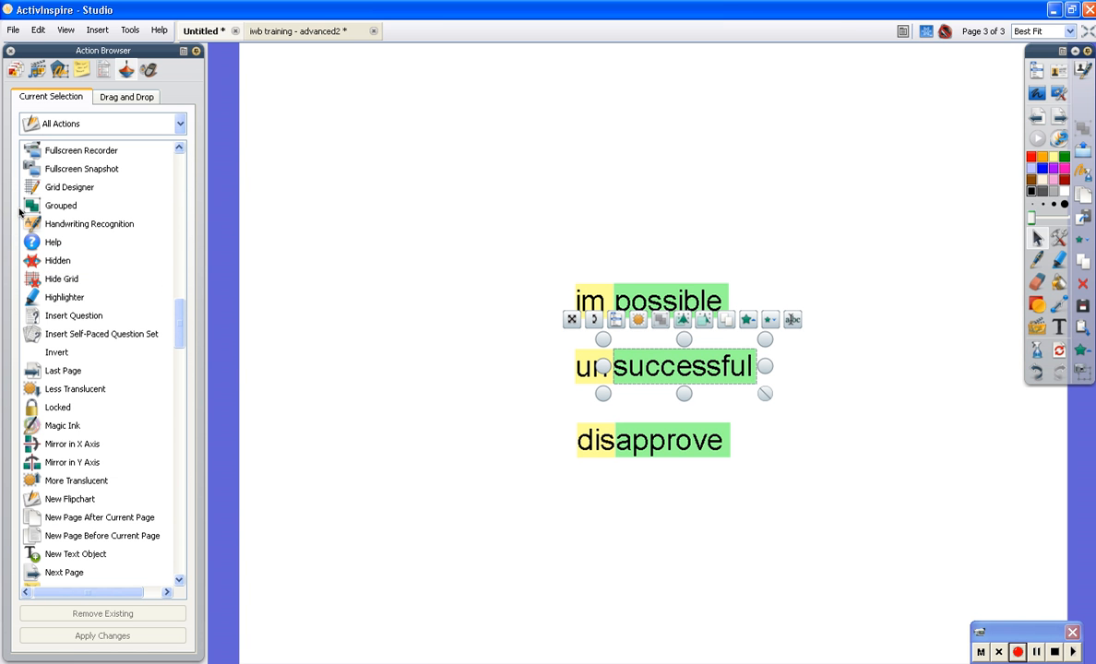
click(61, 258)
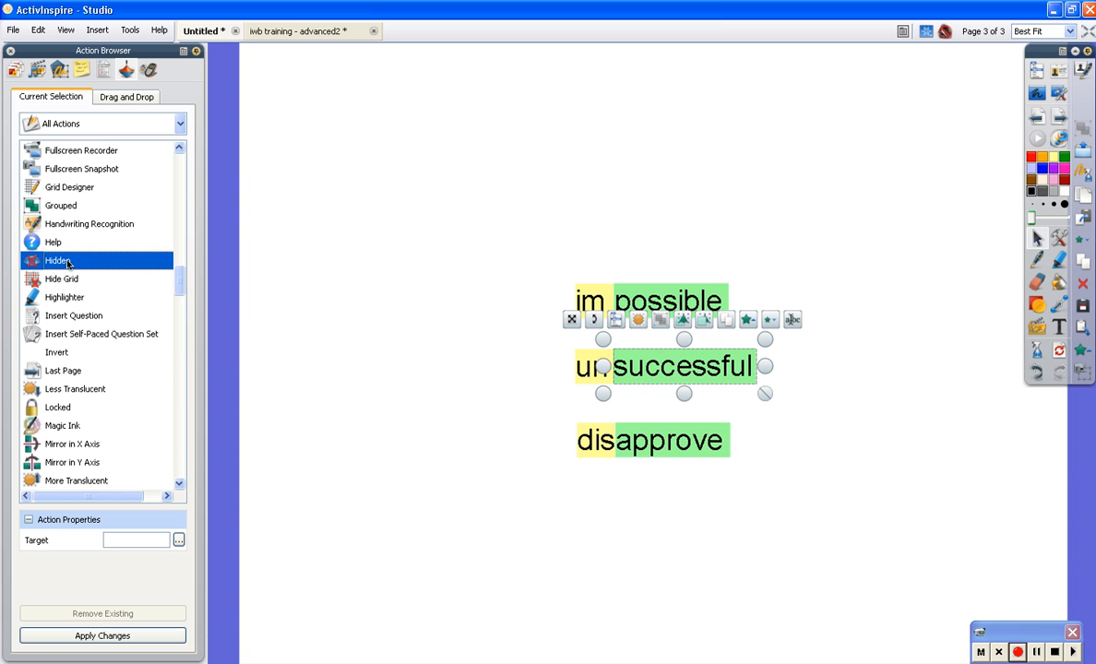
click(179, 541)
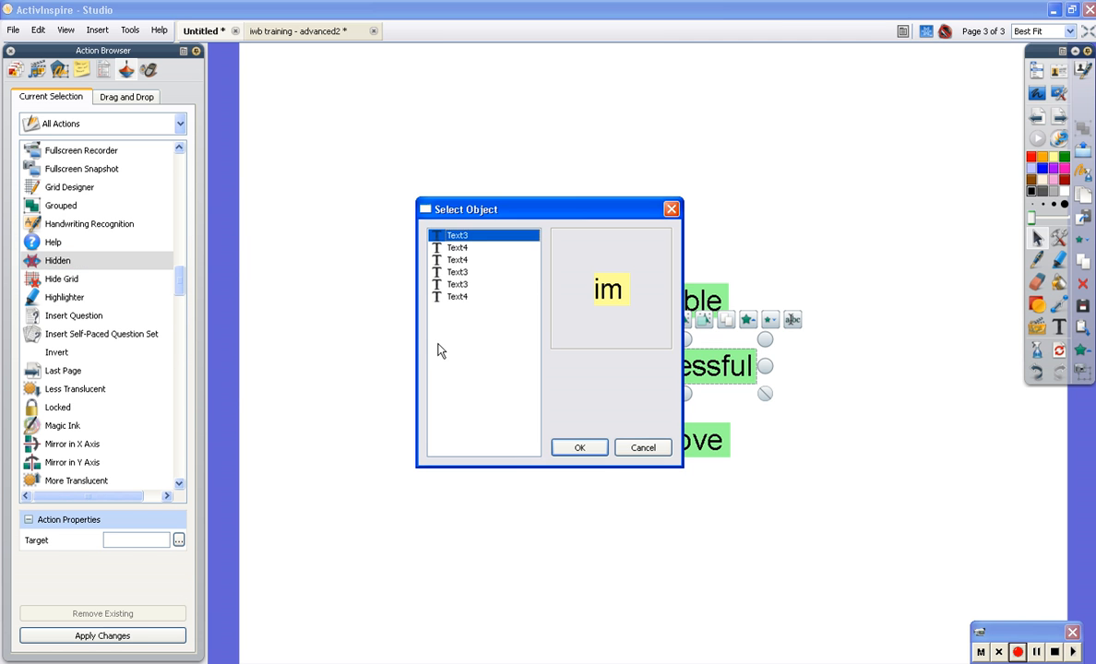
click(468, 273)
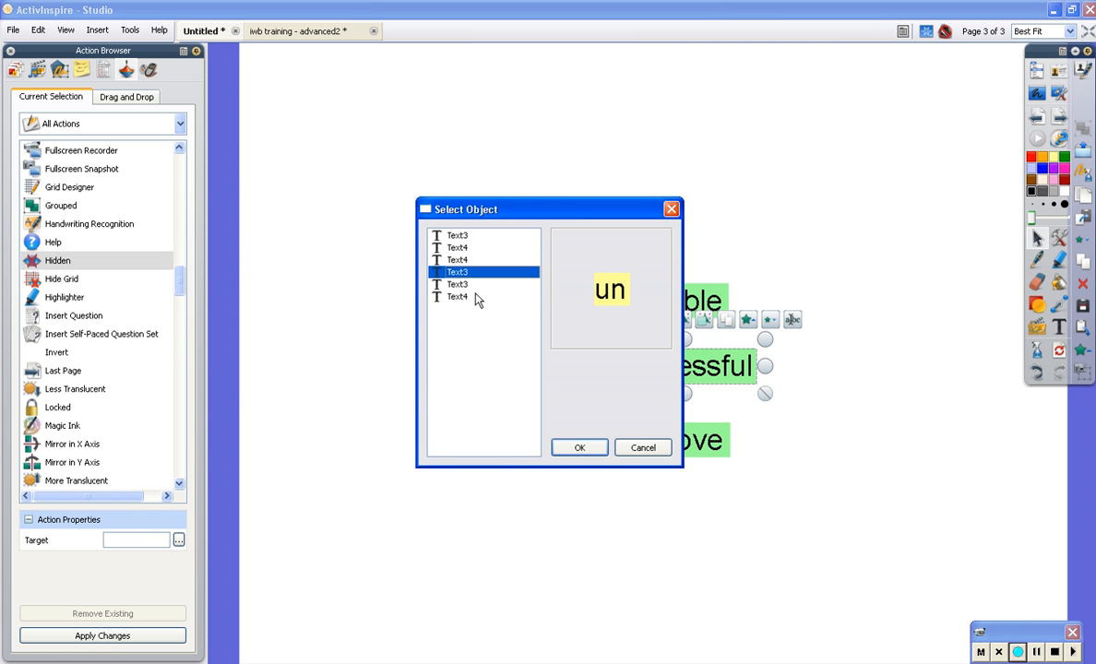
click(572, 450)
click(149, 639)
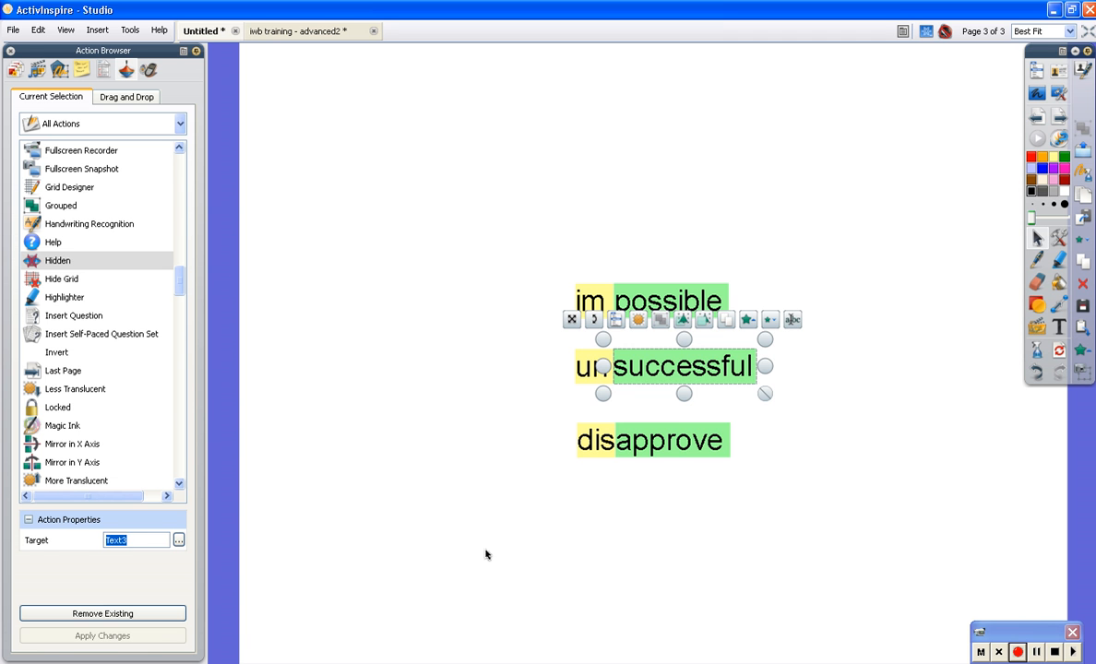
click(627, 355)
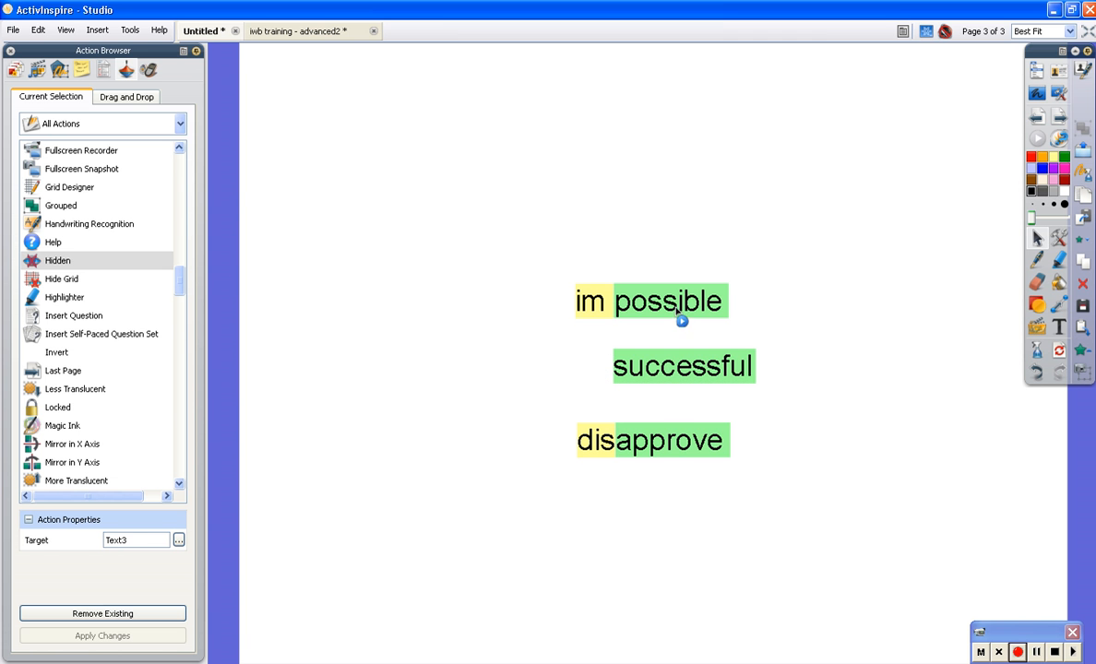
click(679, 311)
- Apply a Hidden action to the "approve" text object with the "dis" text object, Text3, as its target
click(616, 433)
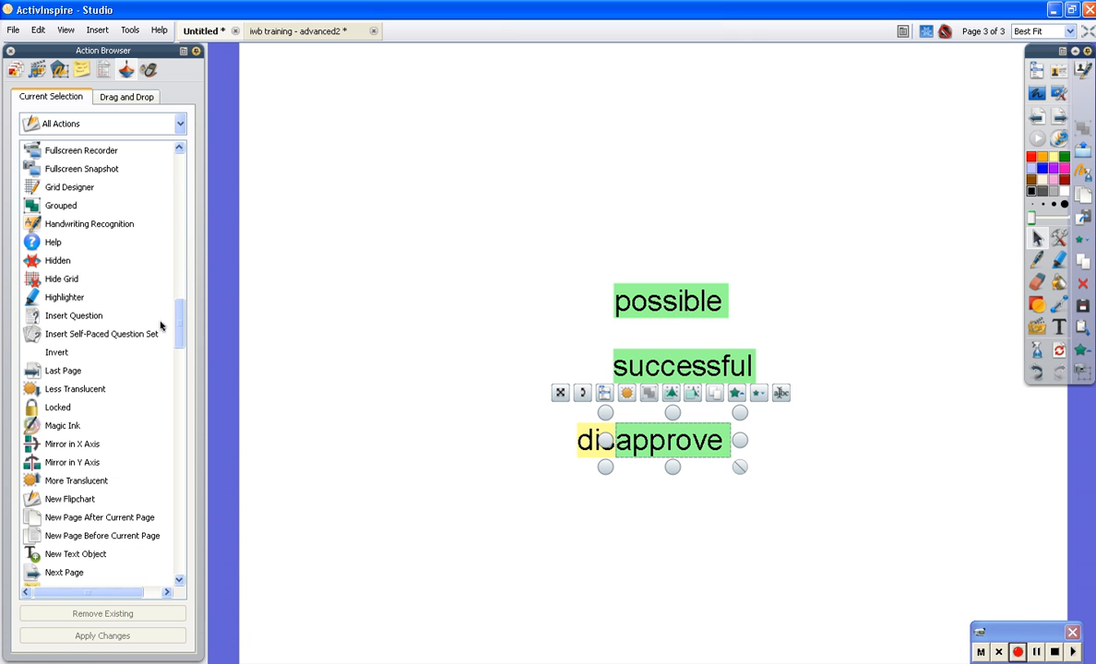
click(70, 263)
click(179, 539)
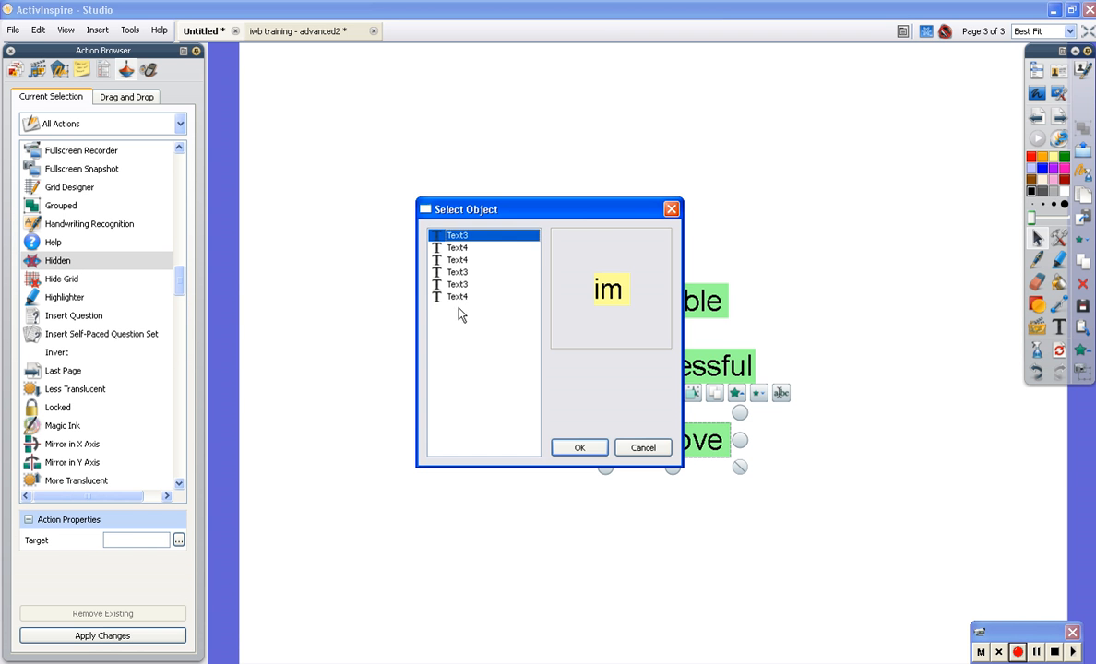
click(465, 296)
click(482, 286)
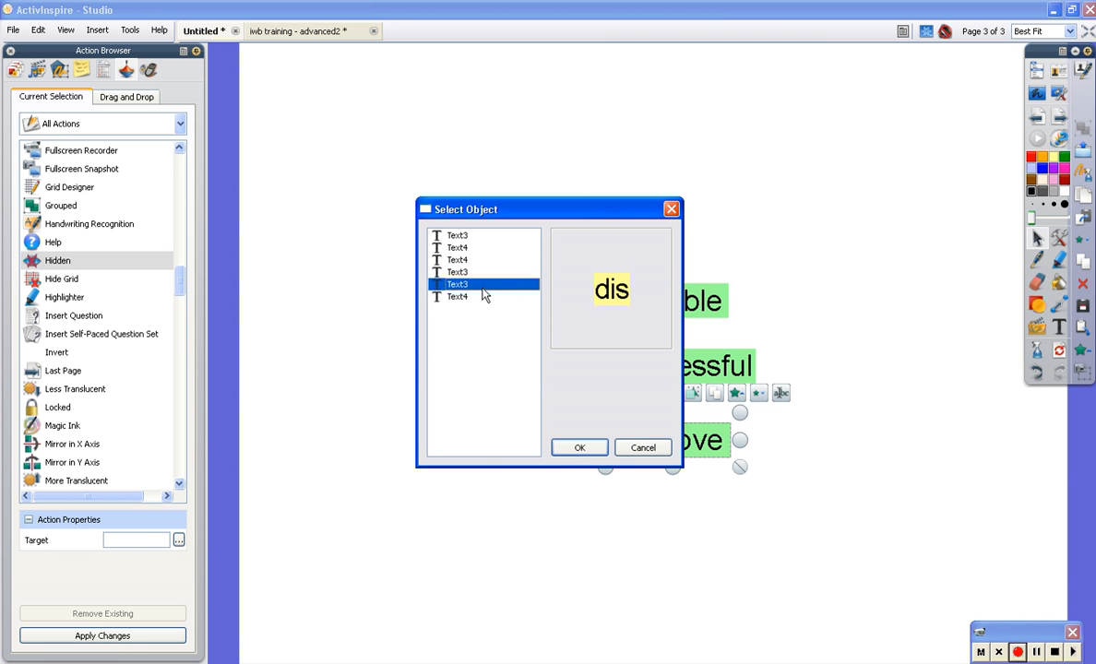
click(581, 448)
click(152, 637)
click(542, 553)
- Test the action on "approve" by toggling the "dis" prefix, ending with the prefix hidden
click(692, 452)
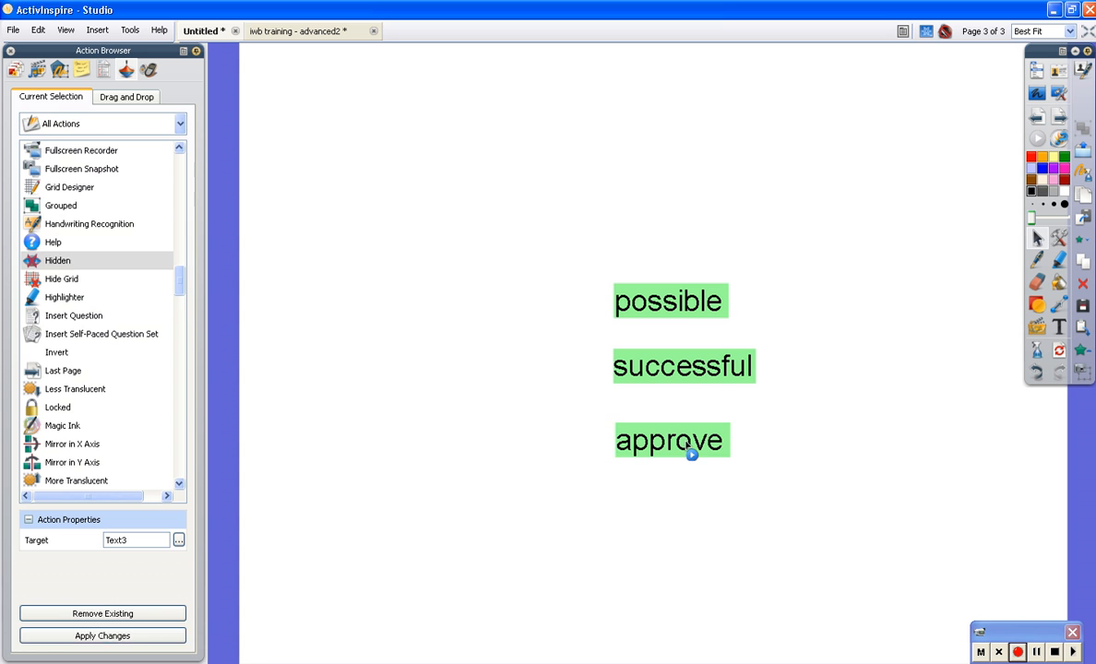
click(691, 452)
click(692, 452)
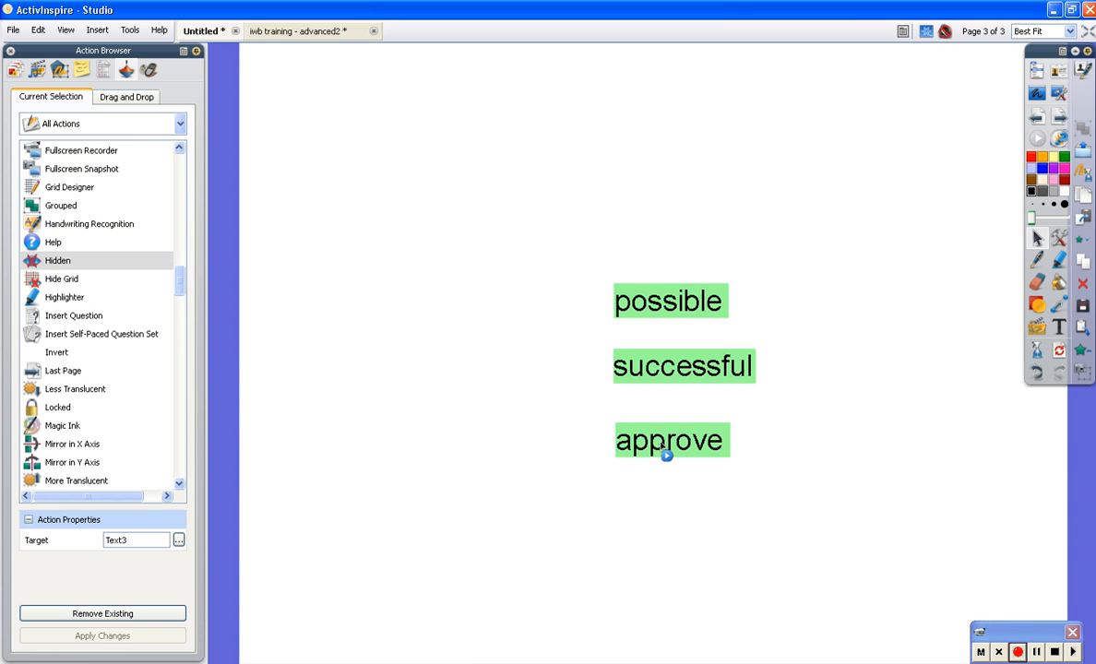